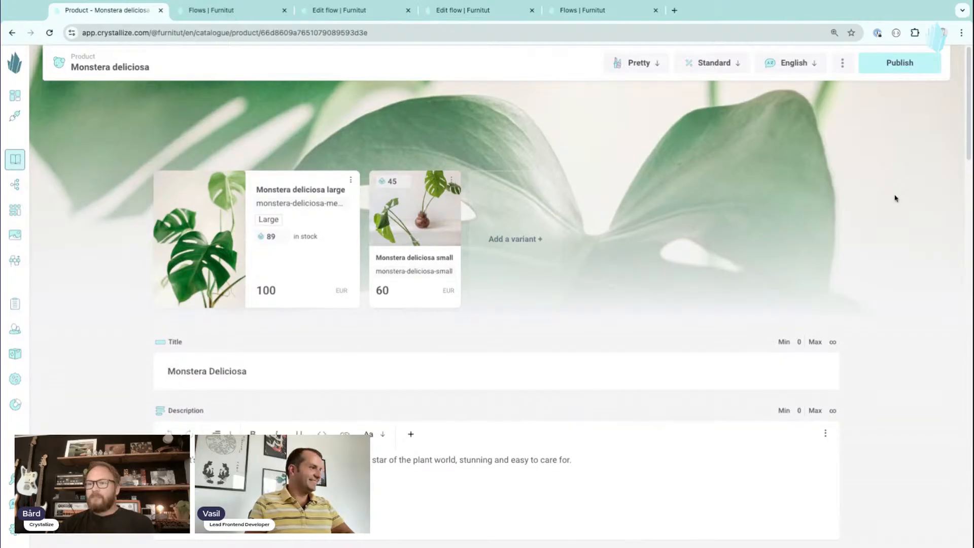
Review the Monstera deliciosa product's variants, descriptions, dimensions and related products.
{"action": "scroll", "coordinate": [893, 198], "scroll_direction": "down", "scroll_amount": 4}
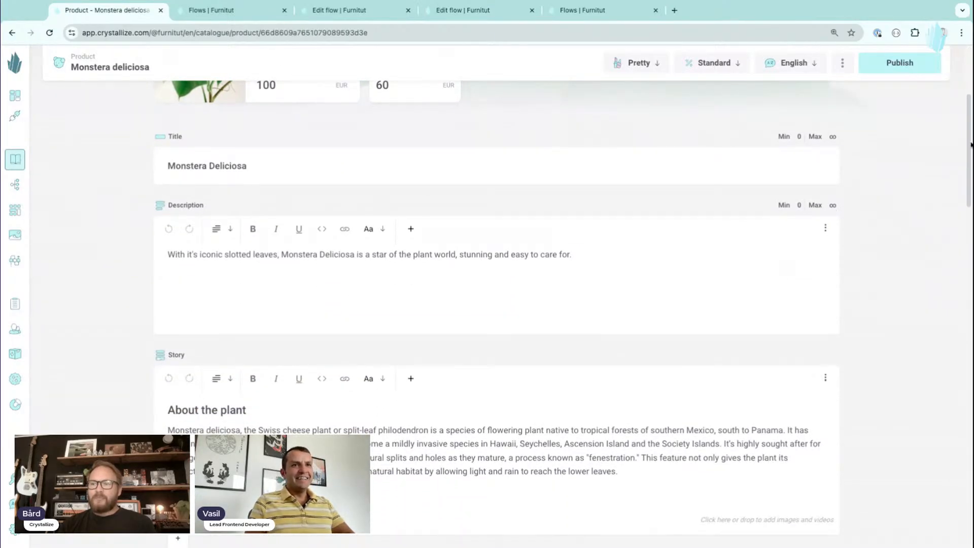
{"action": "scroll", "coordinate": [970, 145], "scroll_direction": "down", "scroll_amount": 11}
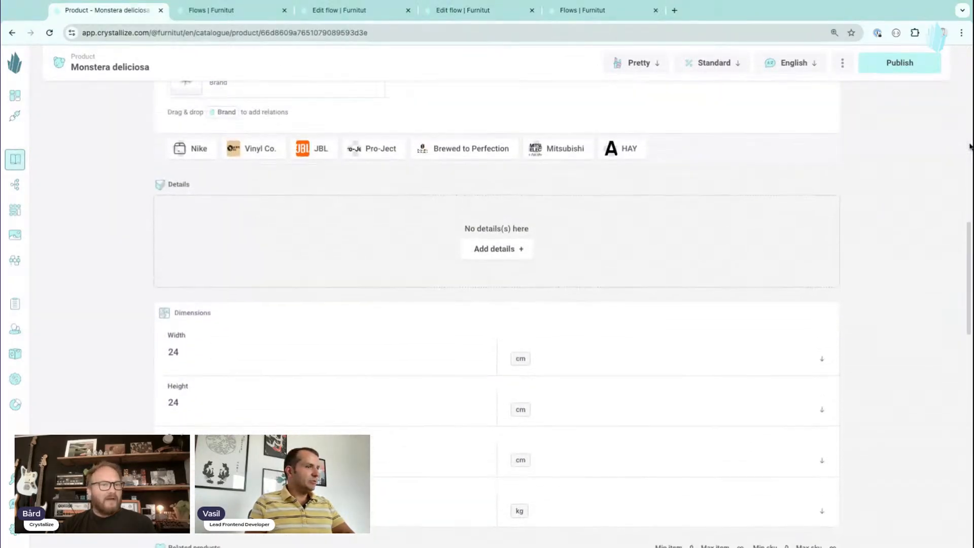
{"action": "scroll", "coordinate": [970, 146], "scroll_direction": "up", "scroll_amount": 16}
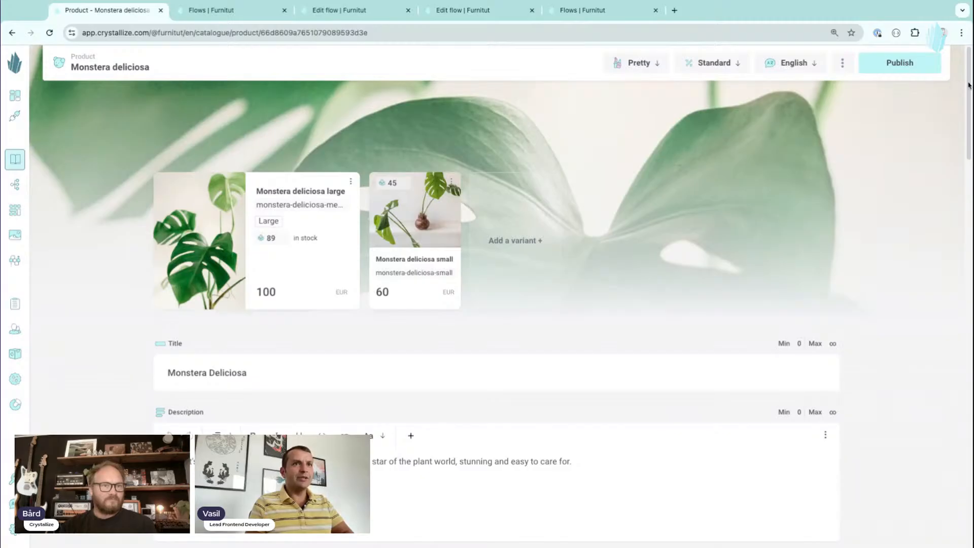
{"action": "scroll", "coordinate": [968, 86], "scroll_direction": "down", "scroll_amount": 6}
{"action": "scroll", "coordinate": [968, 85], "scroll_direction": "down", "scroll_amount": 13}
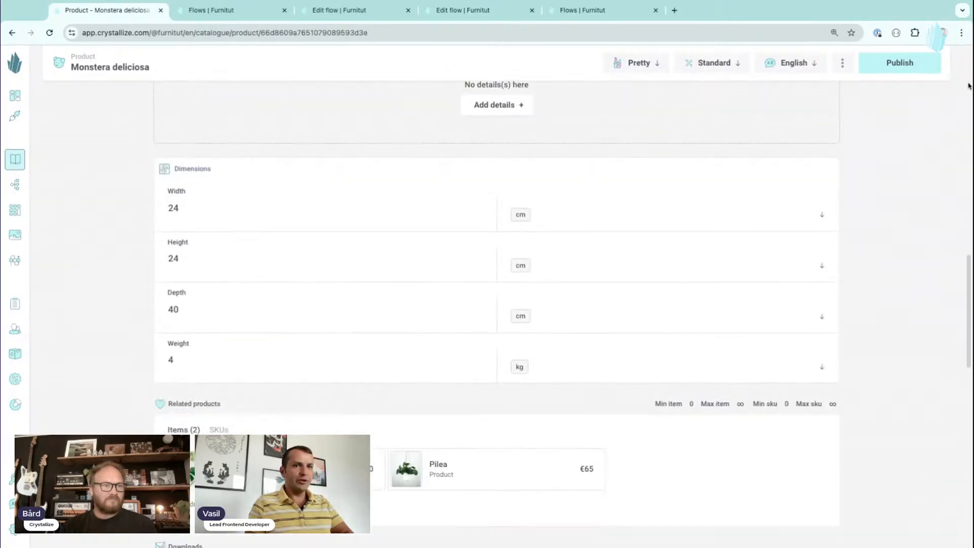
{"action": "scroll", "coordinate": [967, 86], "scroll_direction": "up", "scroll_amount": 8}
{"action": "scroll", "coordinate": [887, 154], "scroll_direction": "up", "scroll_amount": 15}
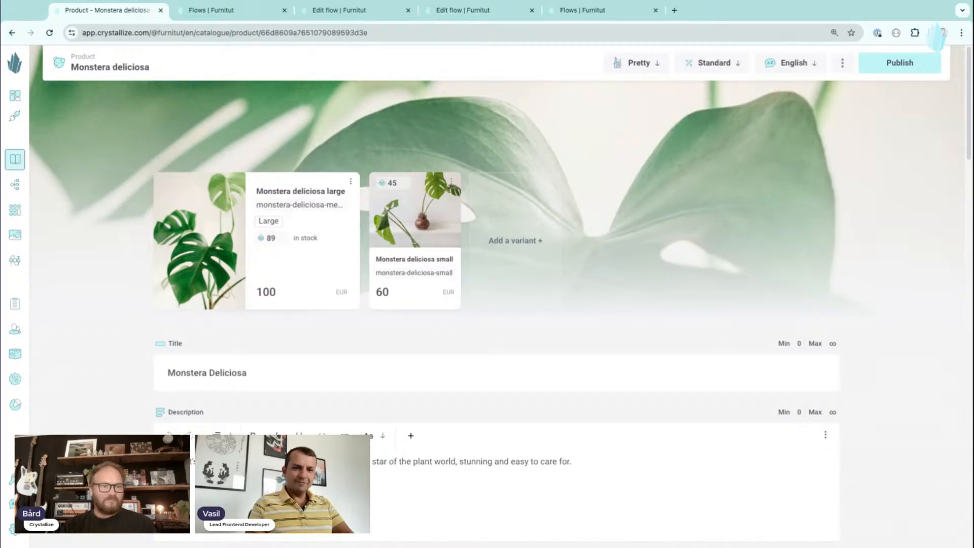
Start sending the Monstera deliciosa product to the Scheduled publish flow at the Wait stage.
{"action": "left_click", "coordinate": [843, 64]}
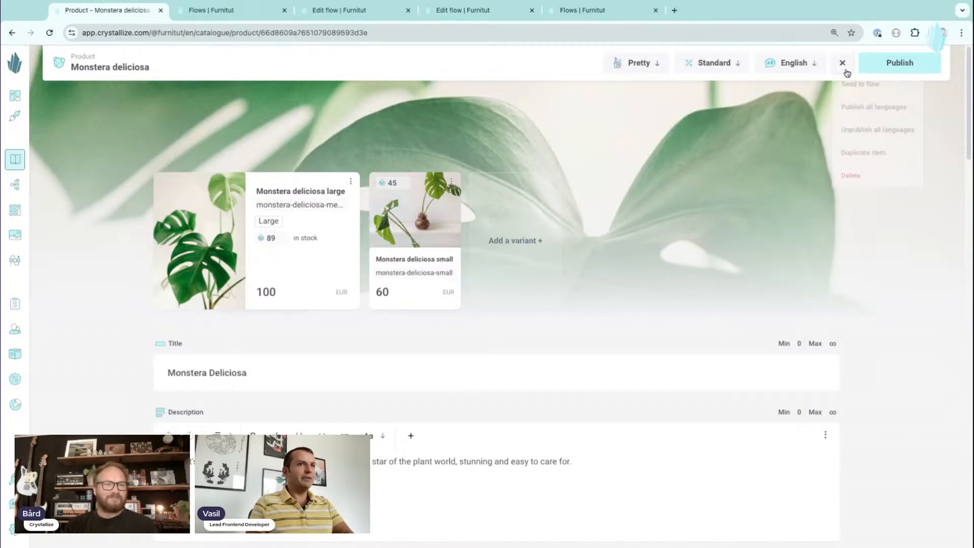
{"action": "left_click", "coordinate": [884, 90]}
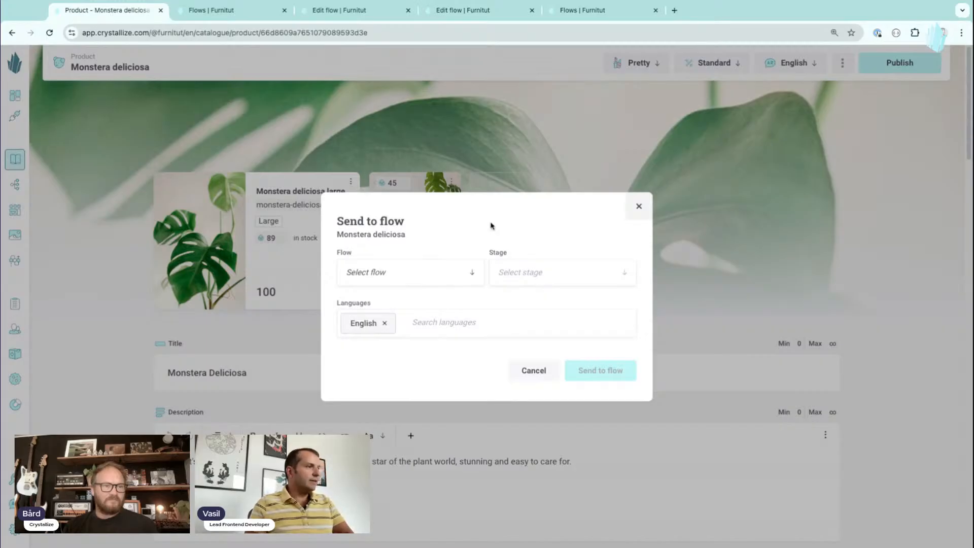
{"action": "left_click", "coordinate": [408, 267]}
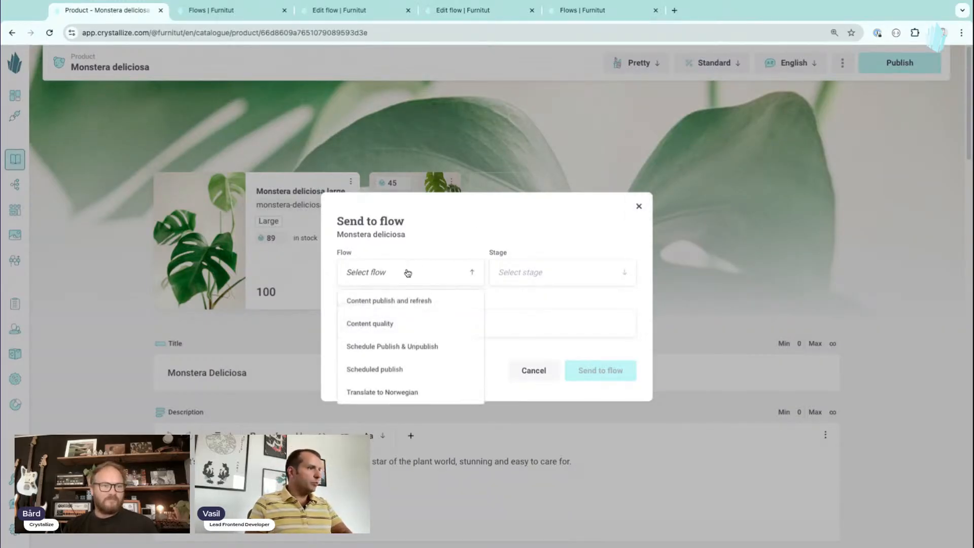
{"action": "left_click", "coordinate": [401, 370]}
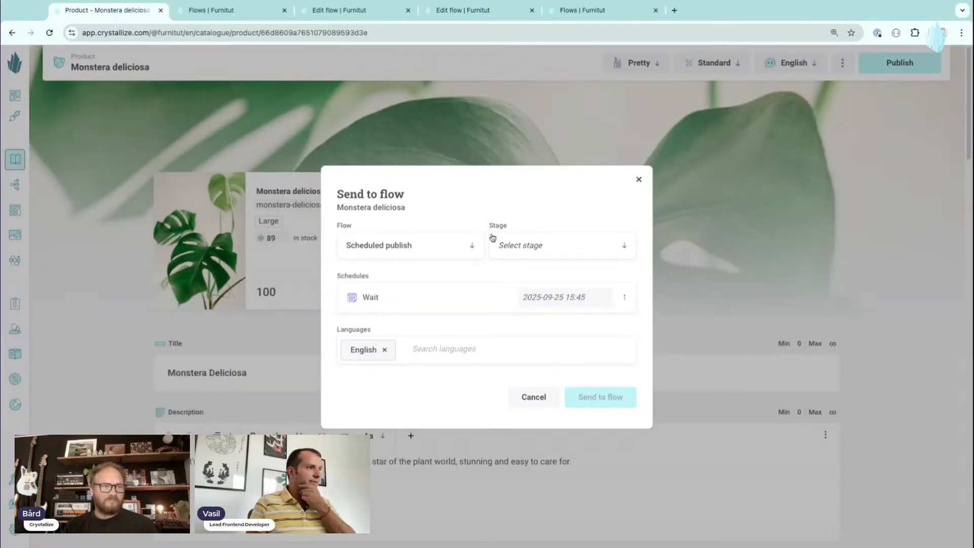
{"action": "left_click", "coordinate": [558, 246]}
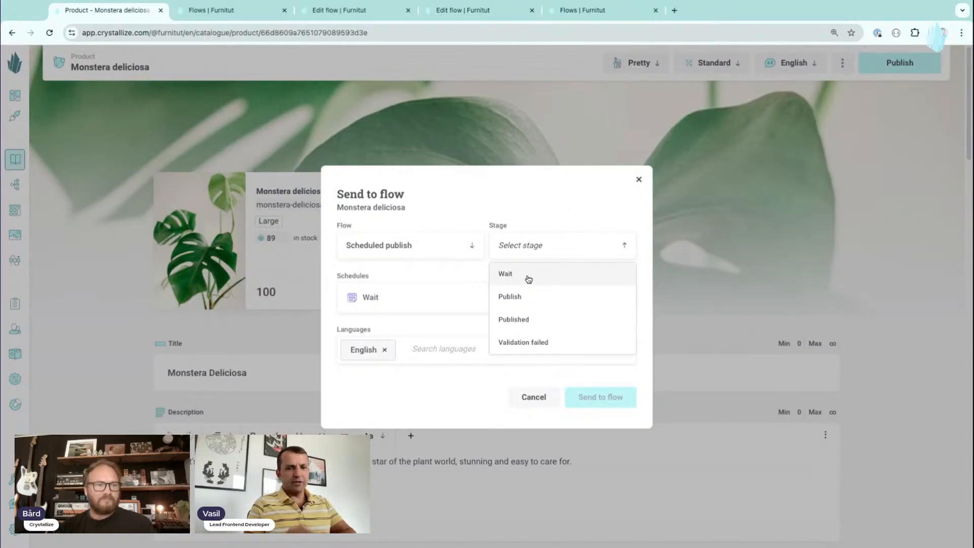
{"action": "left_click", "coordinate": [528, 280]}
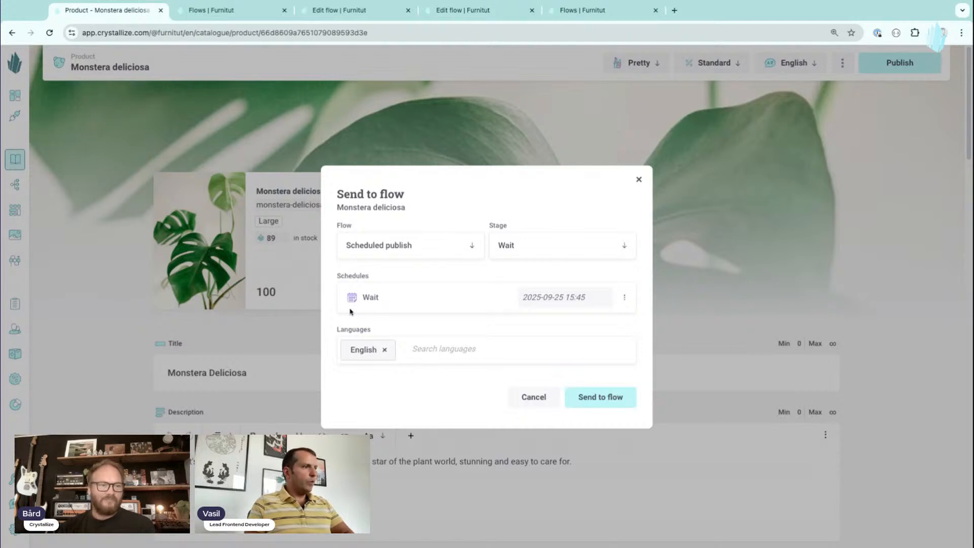
{"action": "left_click_drag", "start_coordinate": [348, 278], "coordinate": [378, 278]}
{"action": "left_click", "coordinate": [388, 276]}
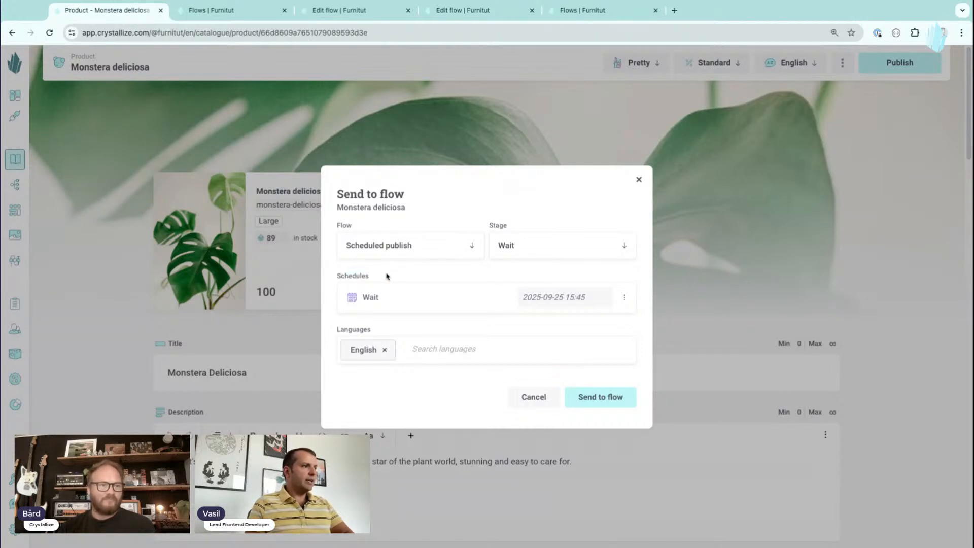
{"action": "left_click", "coordinate": [564, 296]}
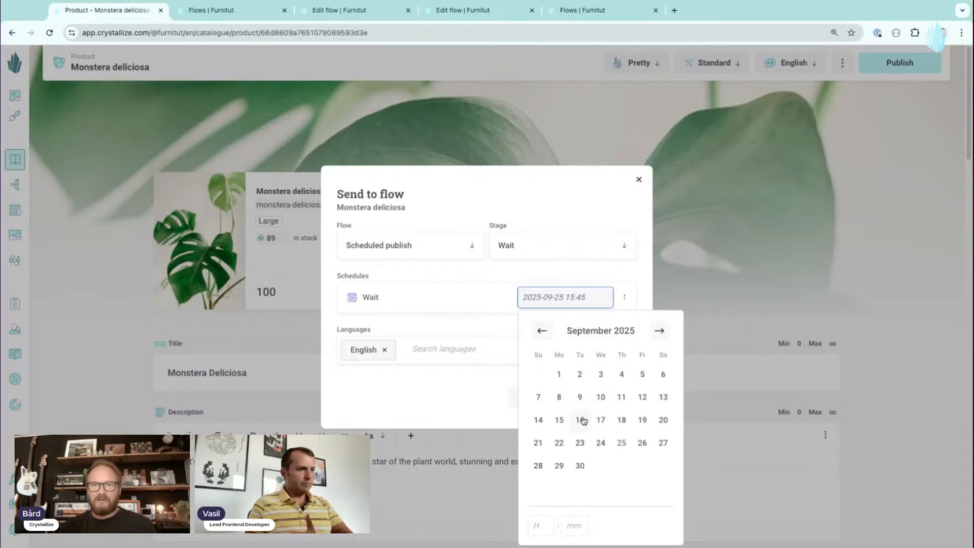
{"action": "left_click", "coordinate": [580, 465]}
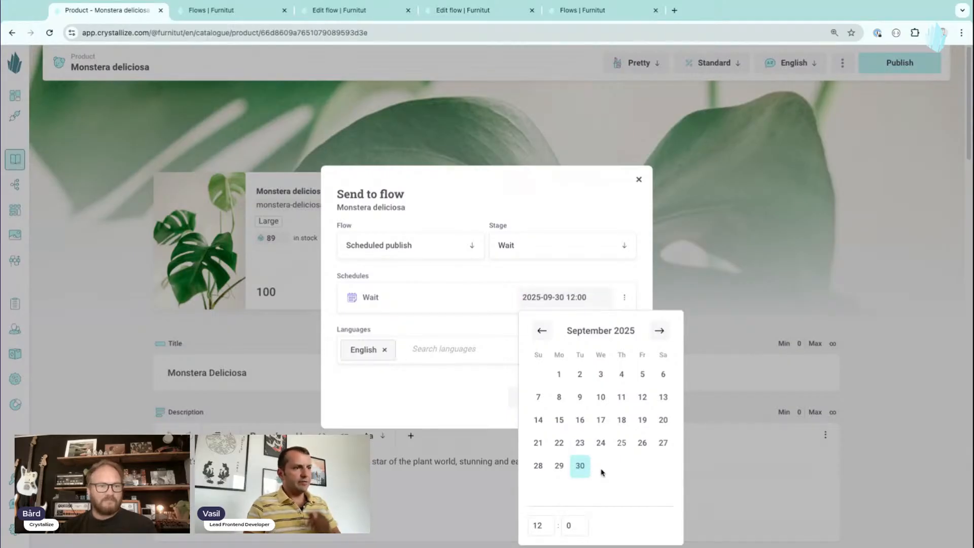
{"action": "left_click_drag", "start_coordinate": [546, 523], "coordinate": [525, 527]}
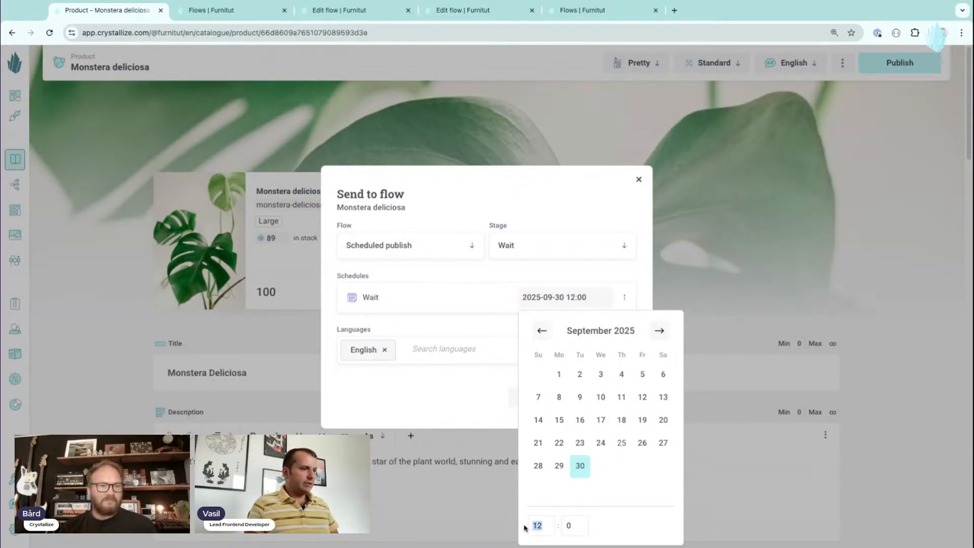
{"action": "type", "text": "14"}
{"action": "key", "text": "Tab"}
{"action": "type", "text": "30"}
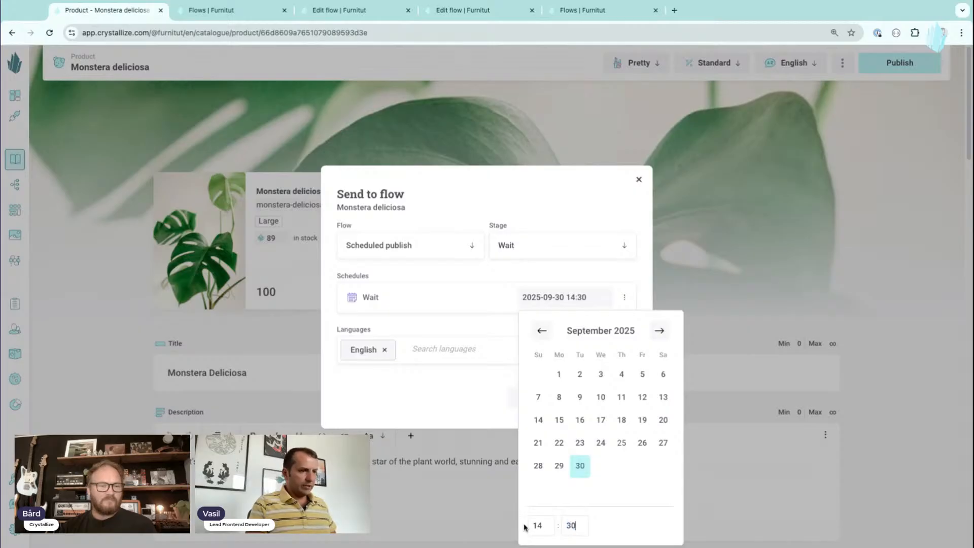
{"action": "left_click", "coordinate": [490, 327]}
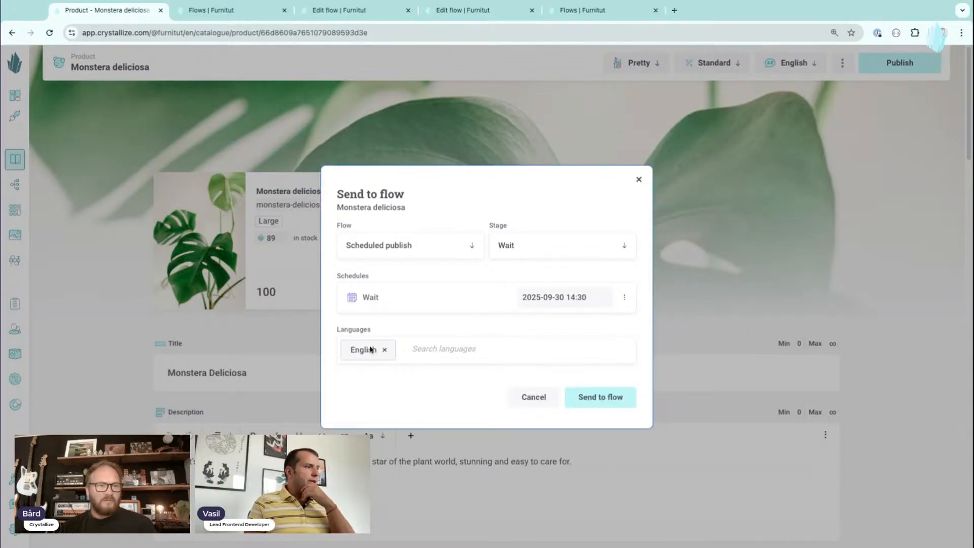
{"action": "left_click", "coordinate": [604, 399]}
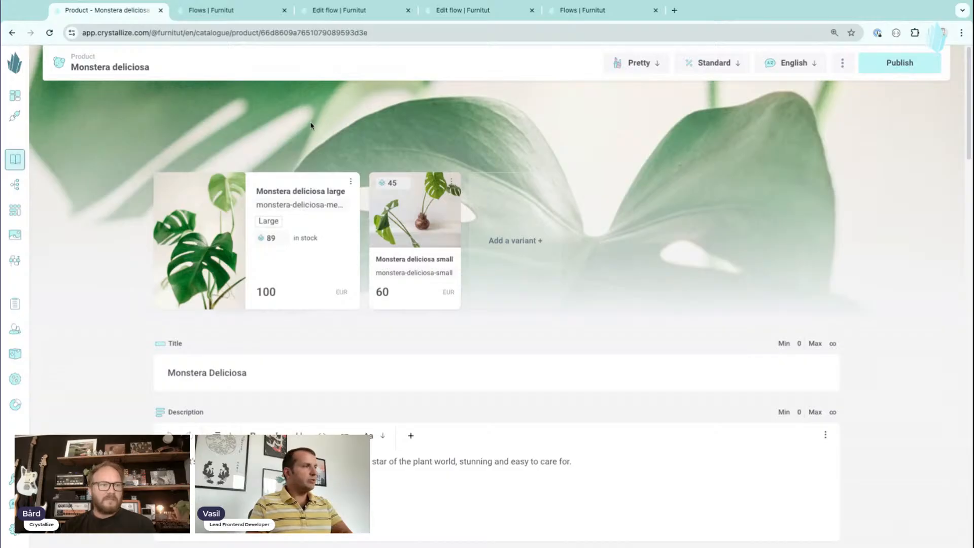
View the Scheduled publish flow's board and its stage layout in the flow editor.
{"action": "left_click", "coordinate": [222, 12]}
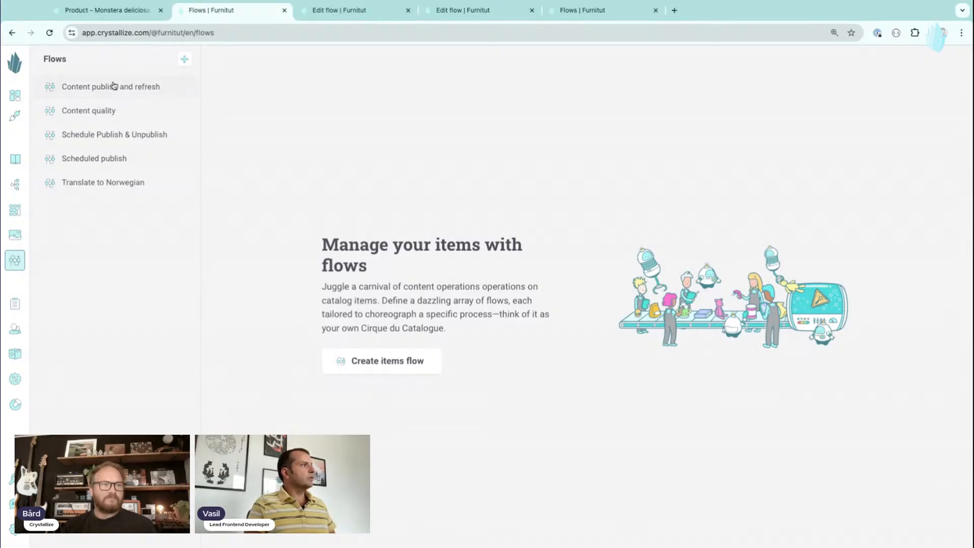
{"action": "left_click", "coordinate": [107, 159]}
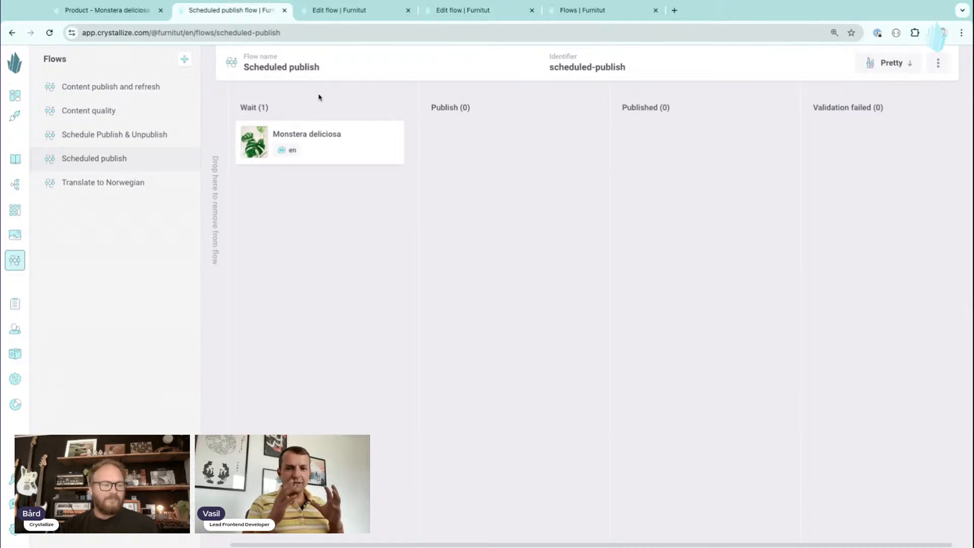
{"action": "left_click", "coordinate": [335, 13]}
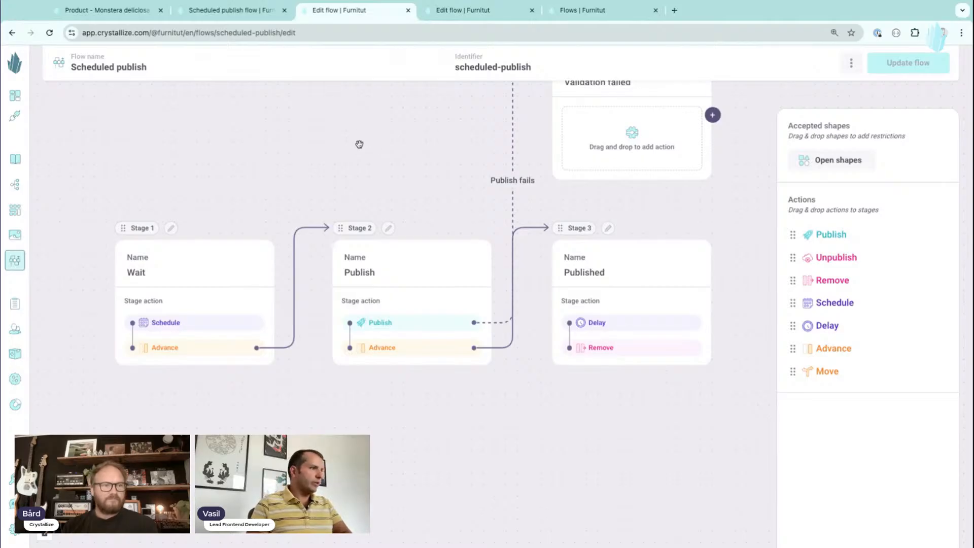
{"action": "scroll", "coordinate": [382, 145], "scroll_direction": "up", "scroll_amount": 1}
{"action": "scroll", "coordinate": [384, 146], "scroll_direction": "down", "scroll_amount": 1}
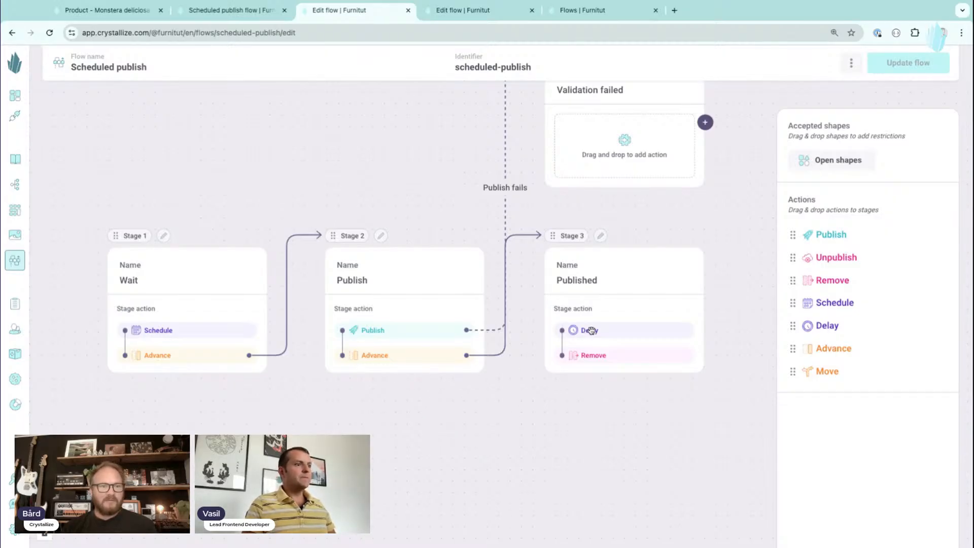
Examine the Published stage's action settings and the connections between the Scheduled publish flow's stages, including Validation failed.
{"action": "left_click", "coordinate": [600, 236]}
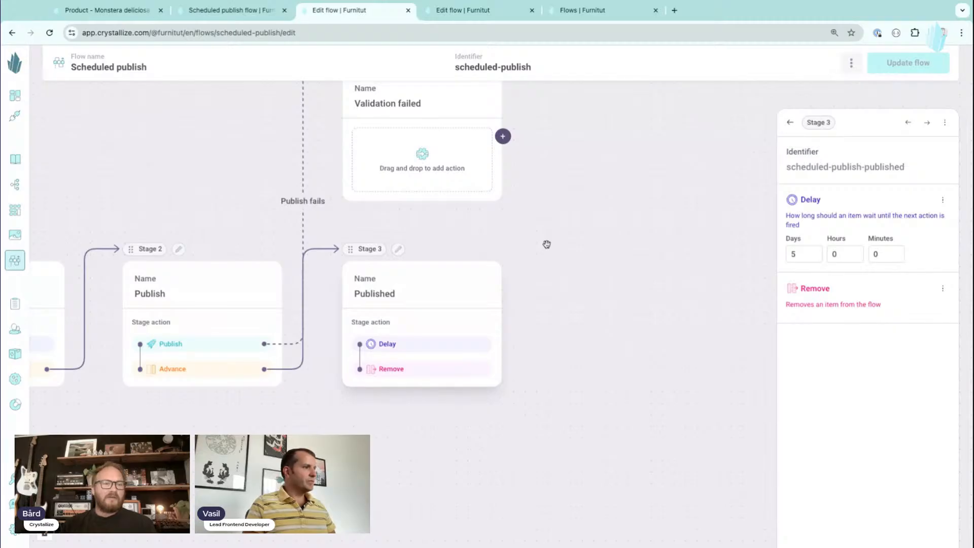
{"action": "scroll", "coordinate": [539, 238], "scroll_direction": "left", "scroll_amount": 3}
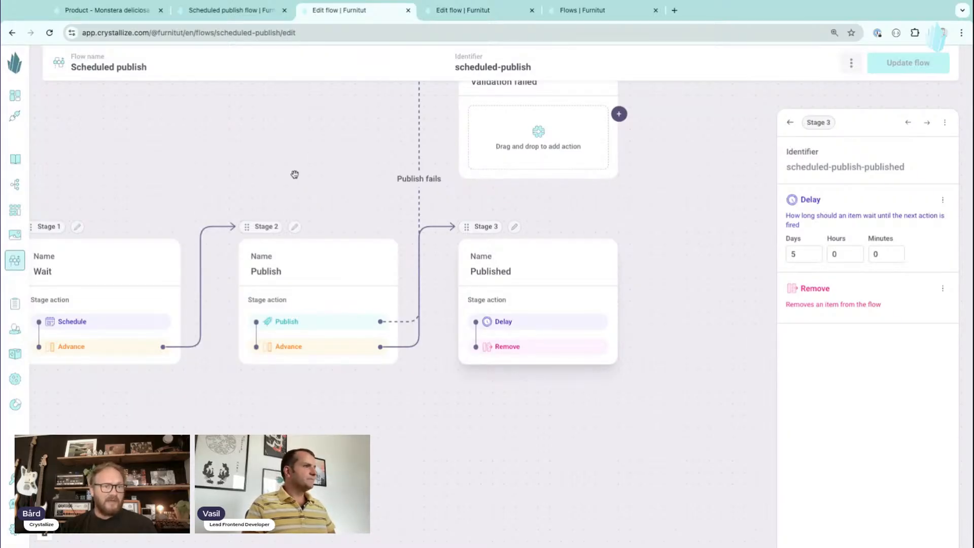
{"action": "scroll", "coordinate": [252, 146], "scroll_direction": "left", "scroll_amount": 2}
{"action": "scroll", "coordinate": [252, 147], "scroll_direction": "up", "scroll_amount": 1}
{"action": "scroll", "coordinate": [252, 147], "scroll_direction": "right", "scroll_amount": 2}
{"action": "scroll", "coordinate": [252, 147], "scroll_direction": "up", "scroll_amount": 1}
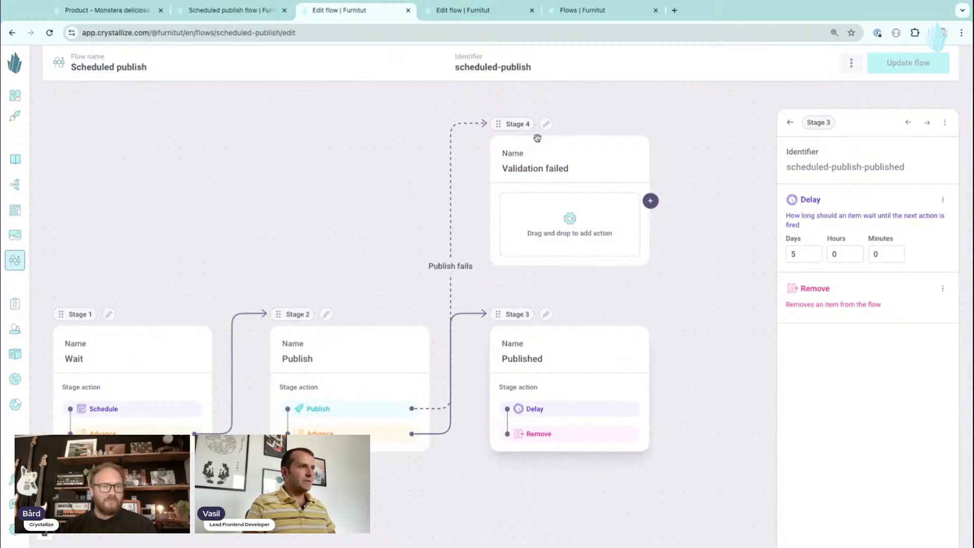
{"action": "scroll", "coordinate": [339, 214], "scroll_direction": "right", "scroll_amount": 2}
{"action": "scroll", "coordinate": [338, 213], "scroll_direction": "down", "scroll_amount": 1}
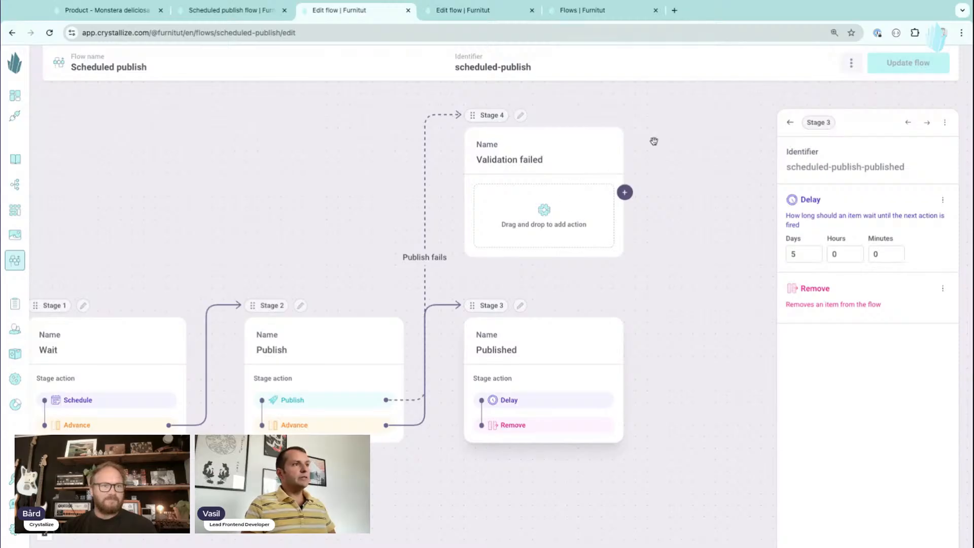
{"action": "left_click_drag", "start_coordinate": [681, 121], "coordinate": [658, 132]}
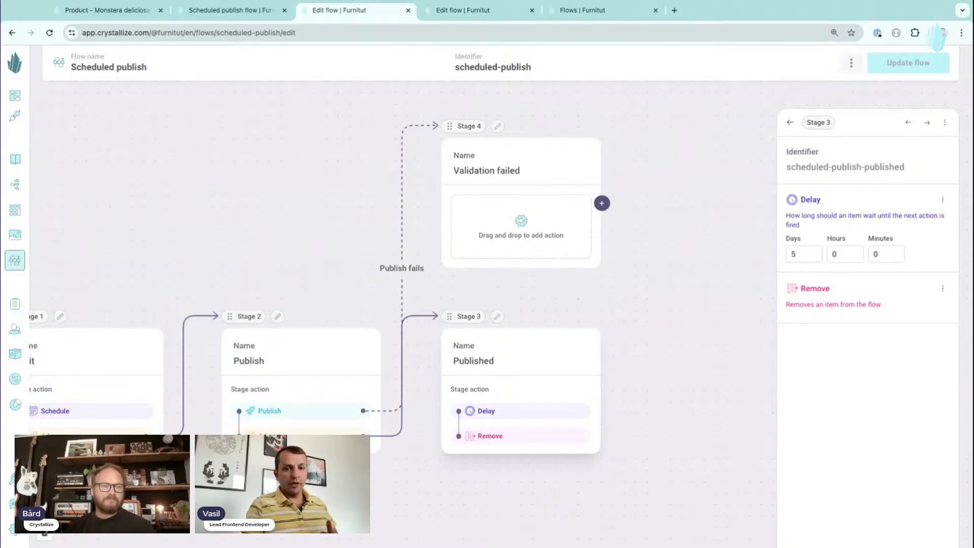
{"action": "left_click_drag", "start_coordinate": [217, 211], "coordinate": [344, 189]}
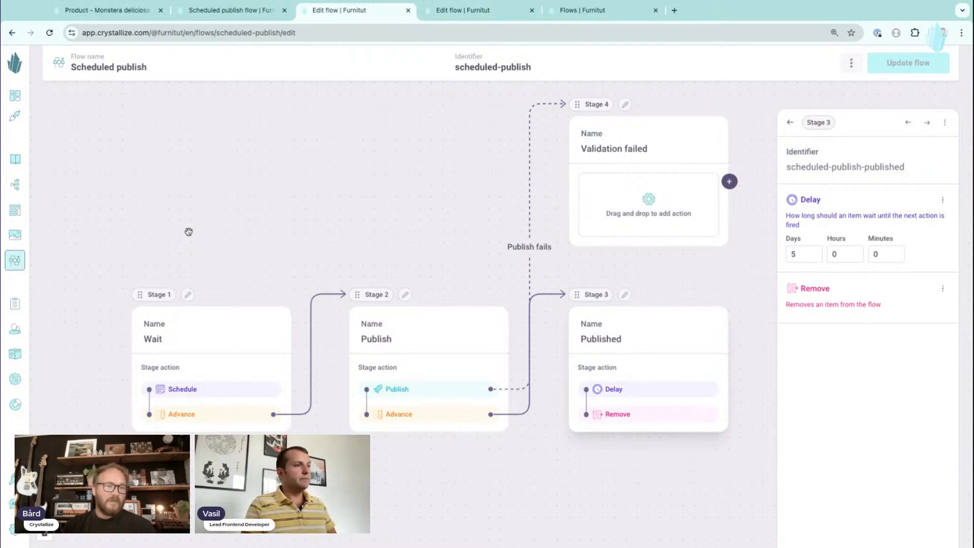
{"action": "scroll", "coordinate": [420, 194], "scroll_direction": "right", "scroll_amount": 1}
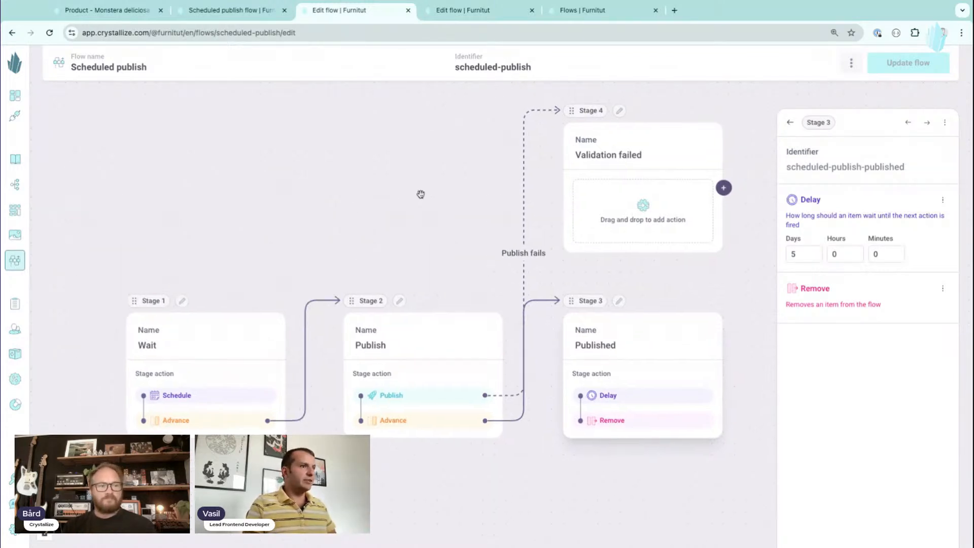
{"action": "scroll", "coordinate": [420, 194], "scroll_direction": "down", "scroll_amount": 1}
{"action": "scroll", "coordinate": [420, 194], "scroll_direction": "right", "scroll_amount": 1}
{"action": "scroll", "coordinate": [421, 195], "scroll_direction": "up", "scroll_amount": 1}
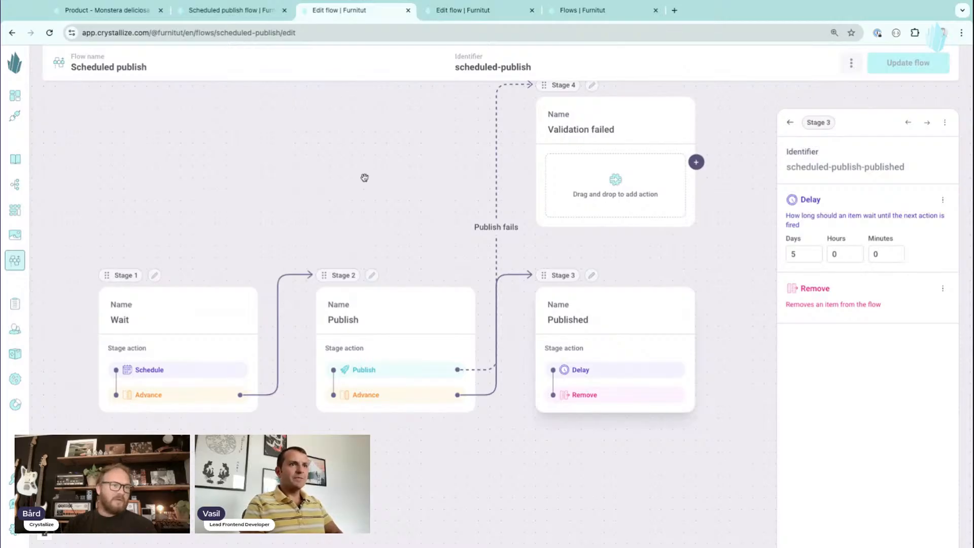
{"action": "left_click", "coordinate": [789, 122]}
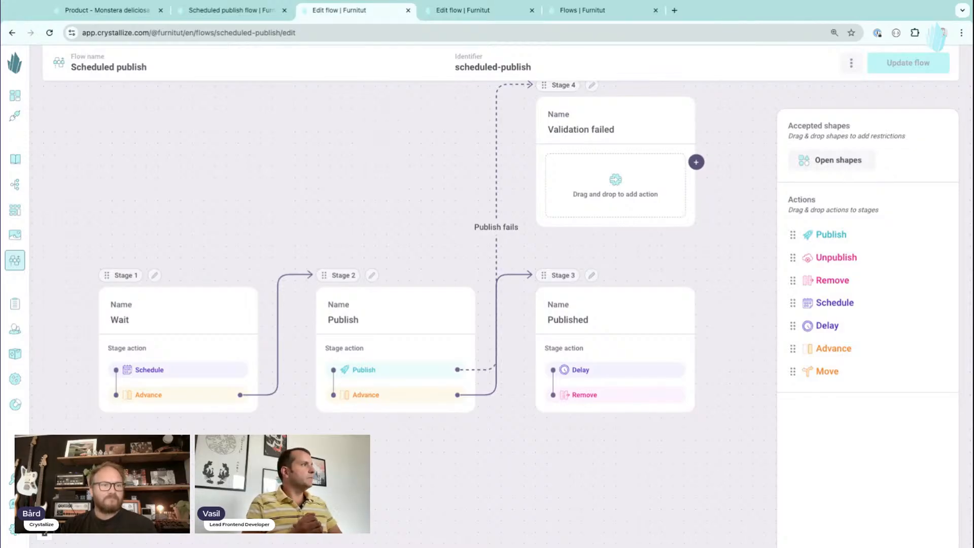
Inspect the action settings of the Unpublish after 5 days and Done stages in the Schedule Publish & Unpublish flow.
{"action": "left_click", "coordinate": [500, 11]}
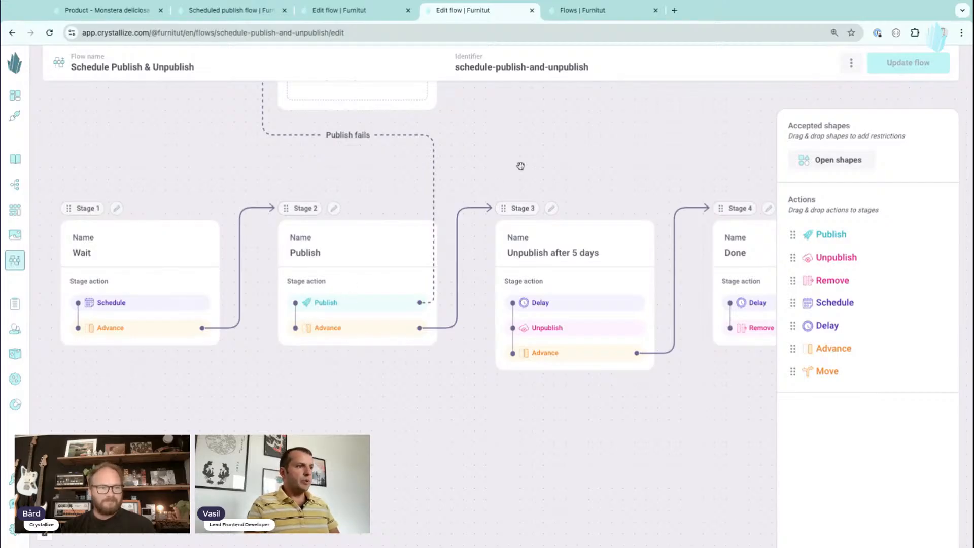
{"action": "scroll", "coordinate": [608, 170], "scroll_direction": "right", "scroll_amount": 1}
{"action": "scroll", "coordinate": [608, 169], "scroll_direction": "right", "scroll_amount": 3}
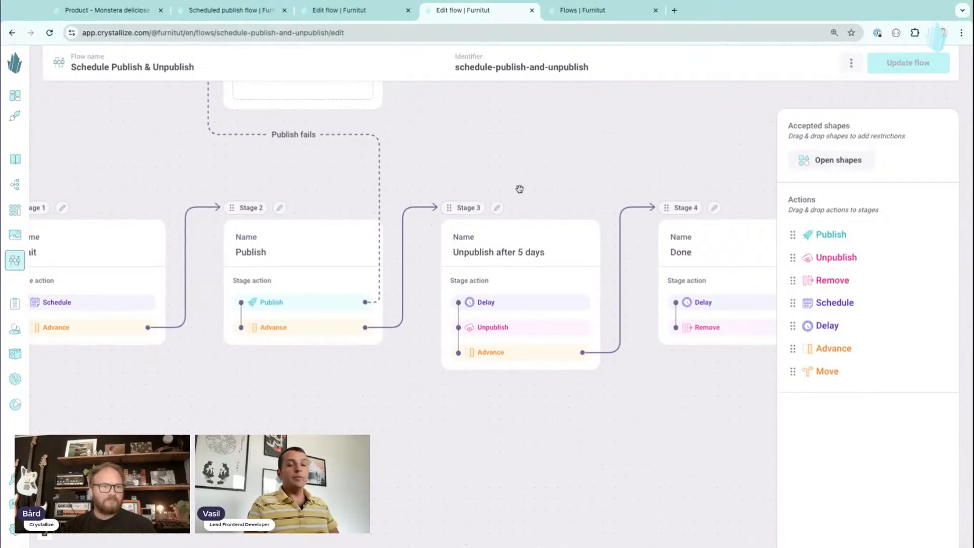
{"action": "left_click", "coordinate": [498, 208]}
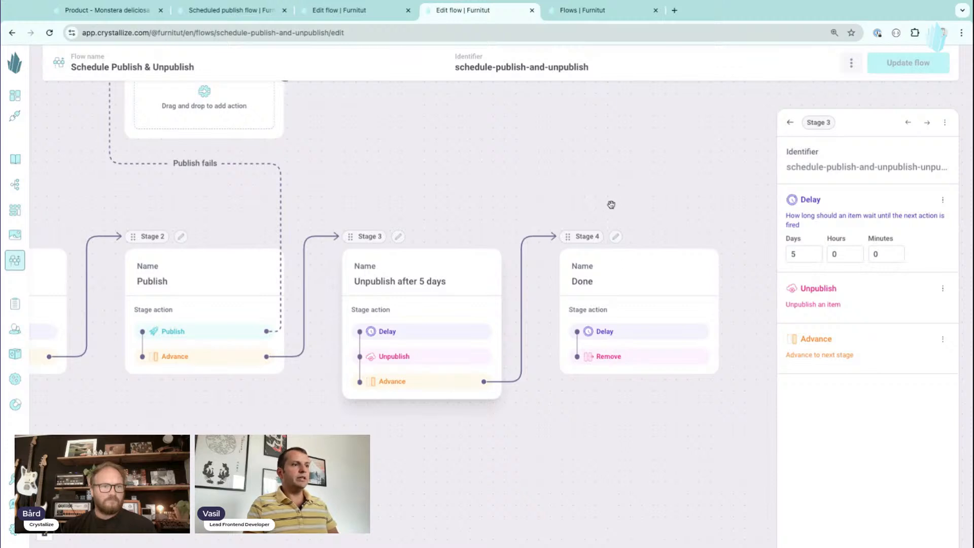
{"action": "left_click", "coordinate": [615, 238]}
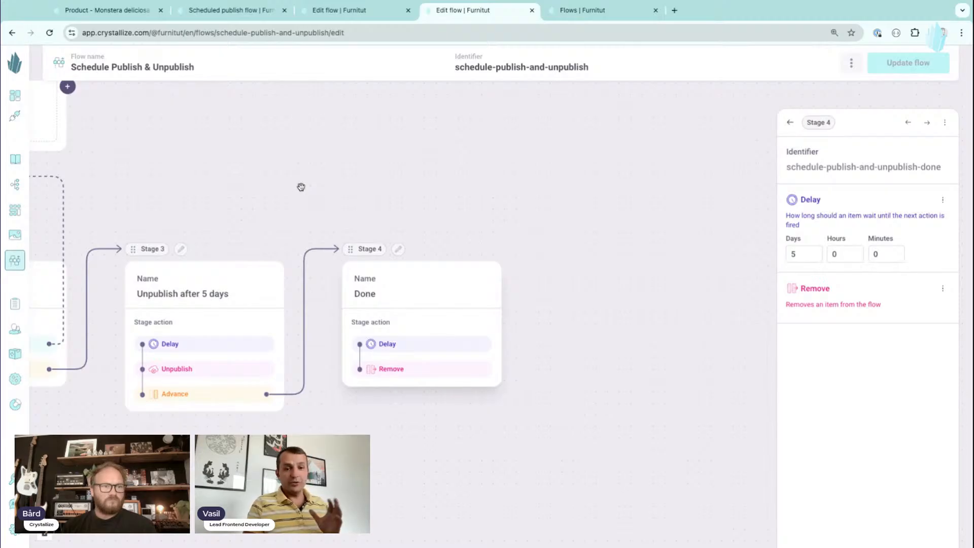
View the full stage layout of the Schedule Publish & Unpublish flow, from Wait through Done.
{"action": "scroll", "coordinate": [242, 194], "scroll_direction": "left", "scroll_amount": 5}
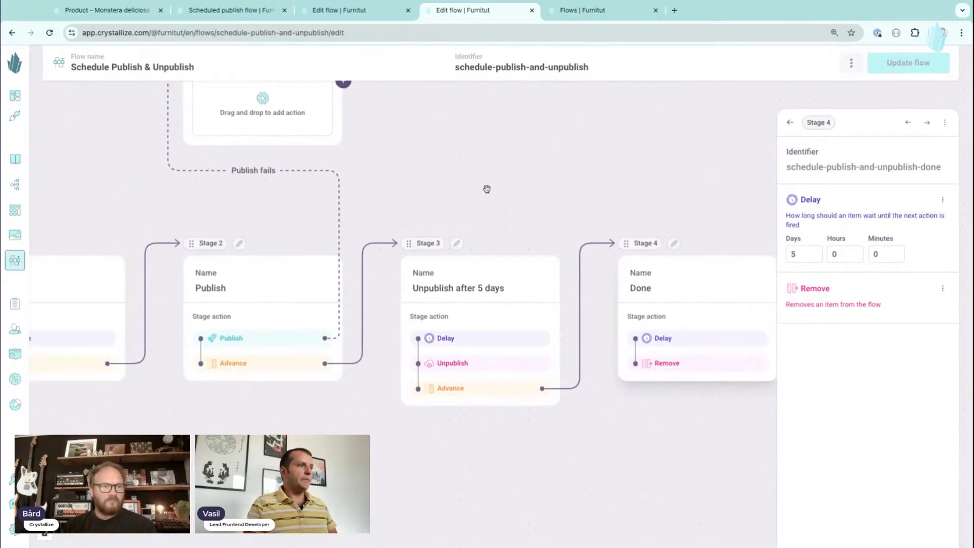
{"action": "scroll", "coordinate": [486, 192], "scroll_direction": "down", "scroll_amount": 3}
{"action": "scroll", "coordinate": [496, 174], "scroll_direction": "left", "scroll_amount": 1}
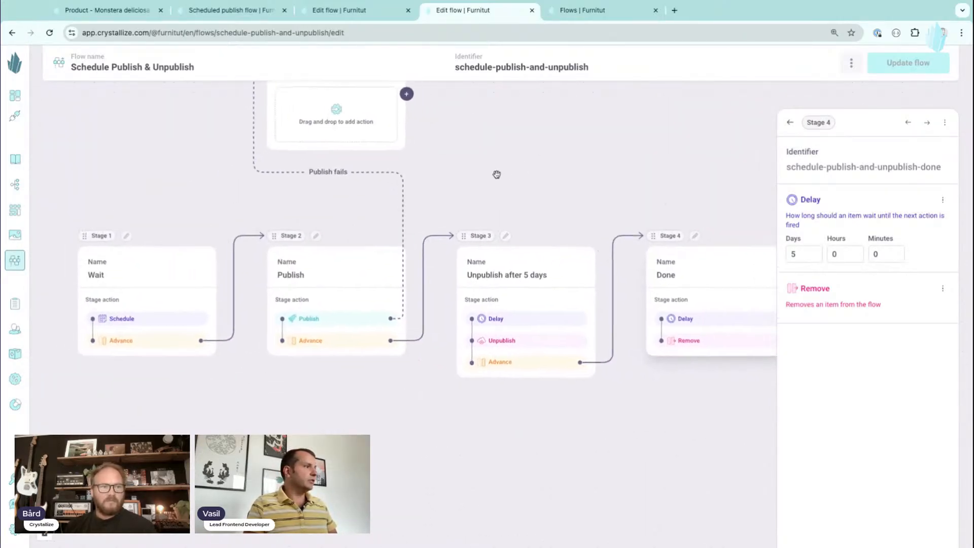
{"action": "scroll", "coordinate": [496, 174], "scroll_direction": "right", "scroll_amount": 1}
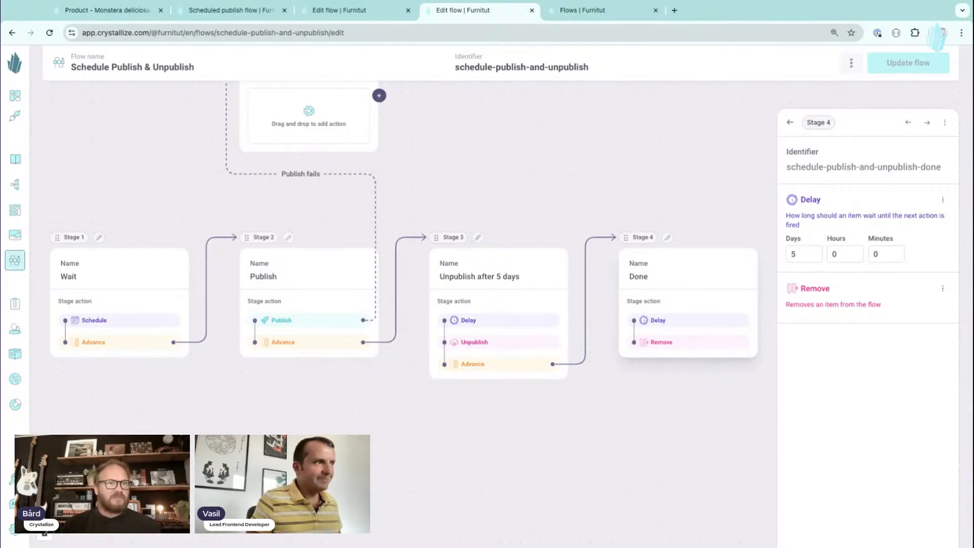
Start a new flow from the flows overview and enter "Multi stage shcduling" as its name.
{"action": "left_click", "coordinate": [594, 18]}
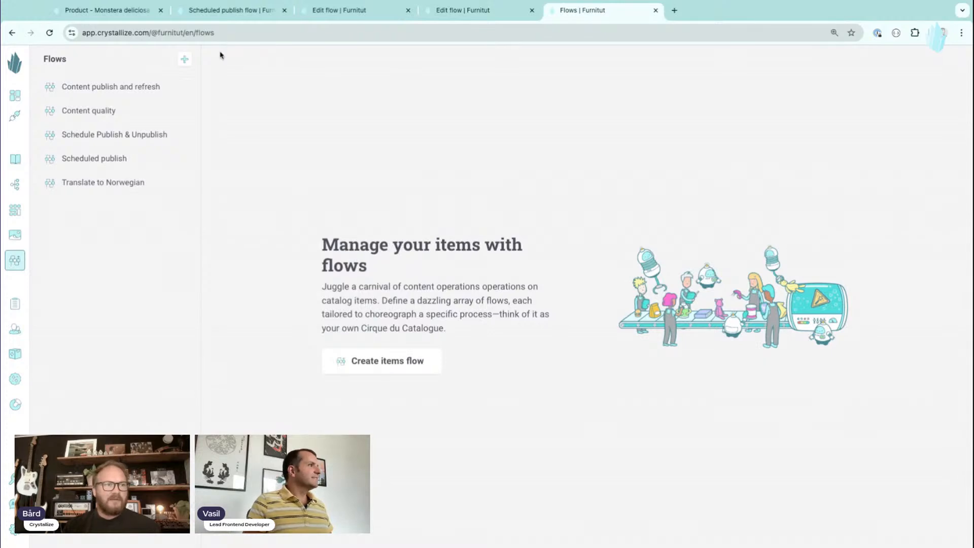
{"action": "left_click", "coordinate": [183, 61]}
{"action": "left_click", "coordinate": [183, 95]}
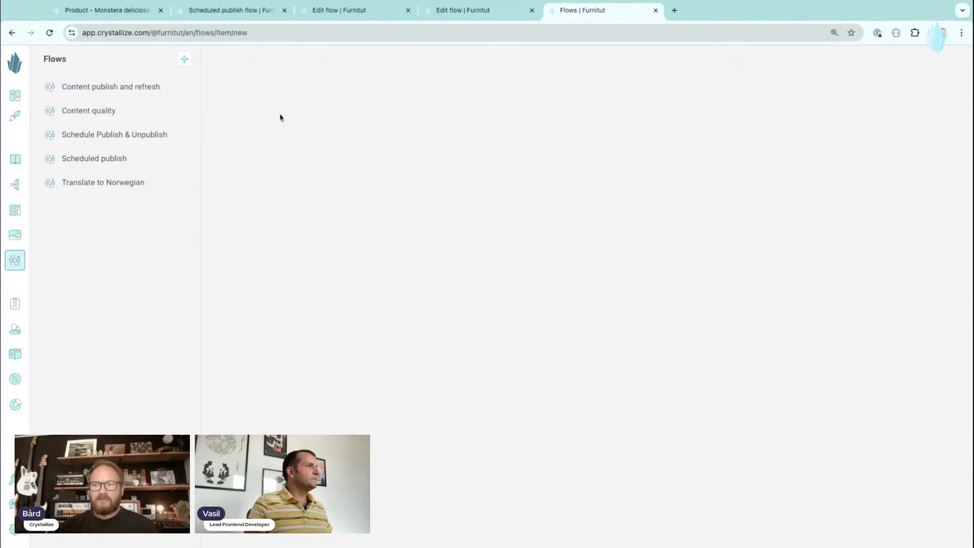
{"action": "type", "text": "Mult"}
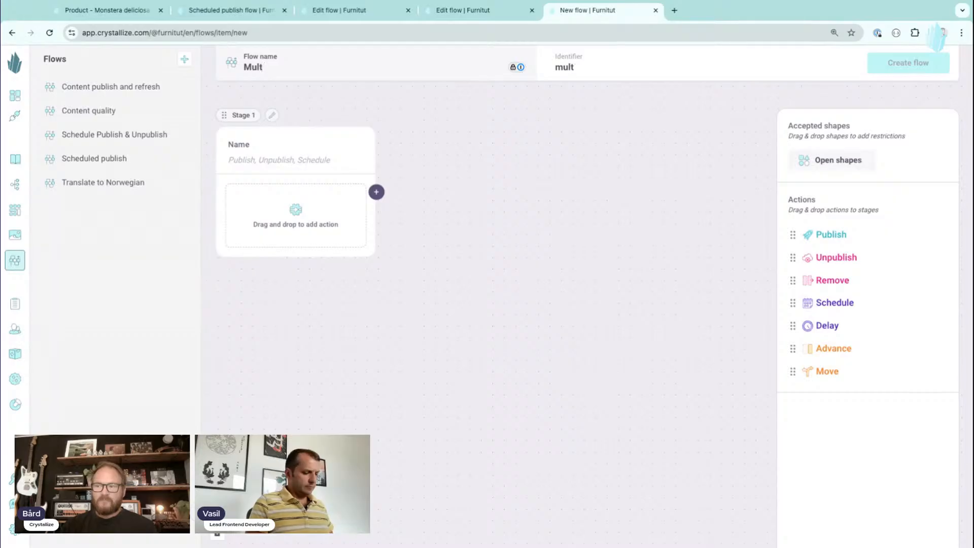
{"action": "type", "text": "i stage "}
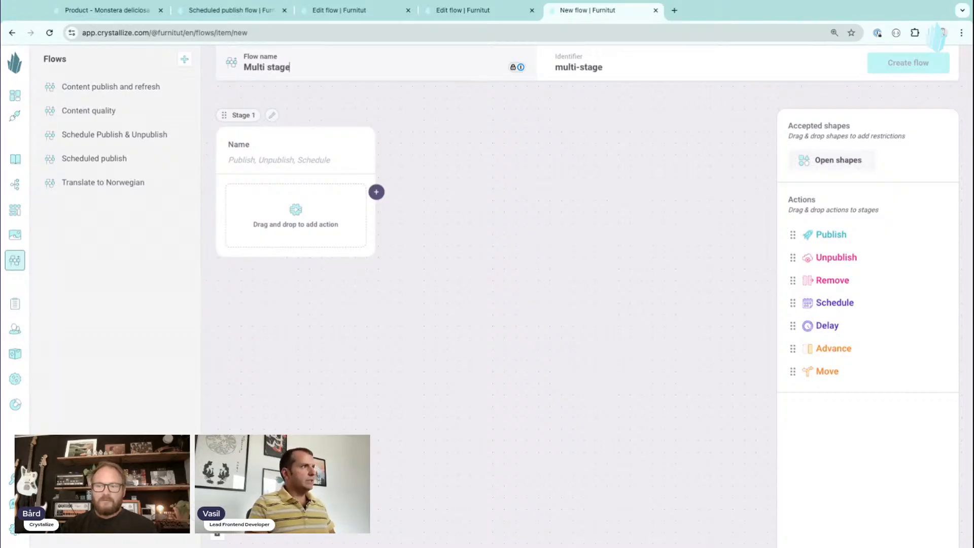
{"action": "type", "text": "shcdul"}
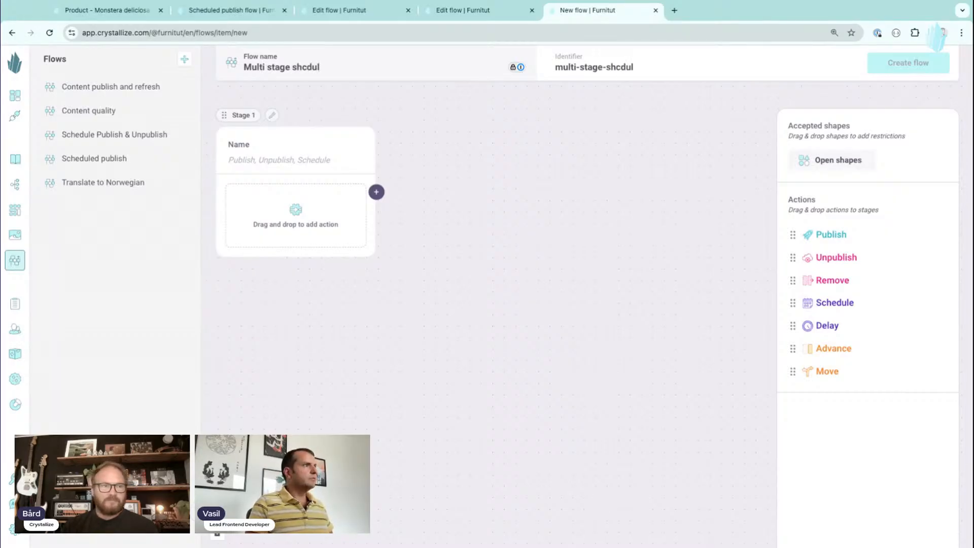
{"action": "type", "text": "ing"}
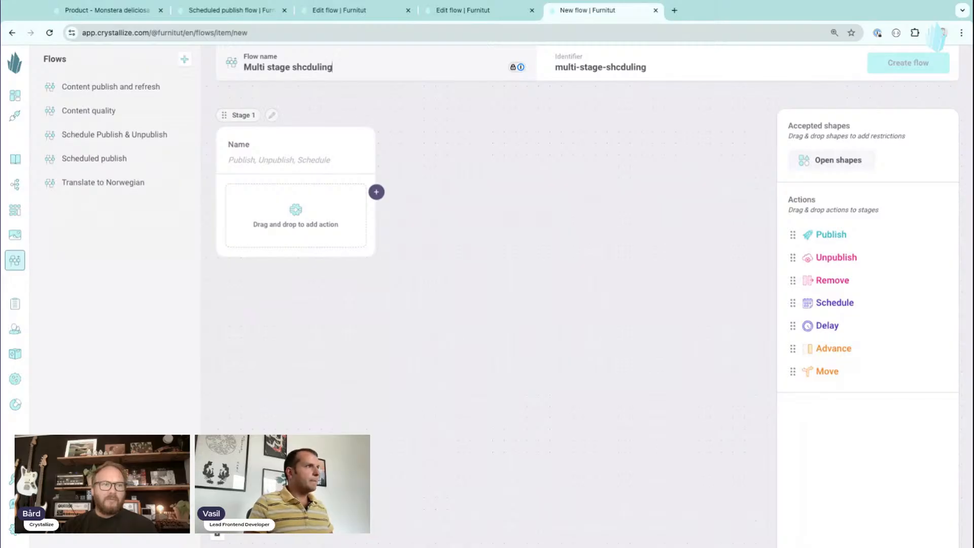
Shorten the new flow's name to "Multi stage".
{"action": "left_click", "coordinate": [332, 70]}
{"action": "key", "text": "BackSpace"}
{"action": "key", "text": "BackSpace"}
{"action": "key", "text": "BackSpace"}
{"action": "key", "text": "BackSpace"}
{"action": "key", "text": "BackSpace"}
{"action": "key", "text": "BackSpace"}
{"action": "key", "text": "BackSpace"}
{"action": "key", "text": "BackSpace"}
{"action": "key", "text": "BackSpace"}
{"action": "key", "text": "BackSpace"}
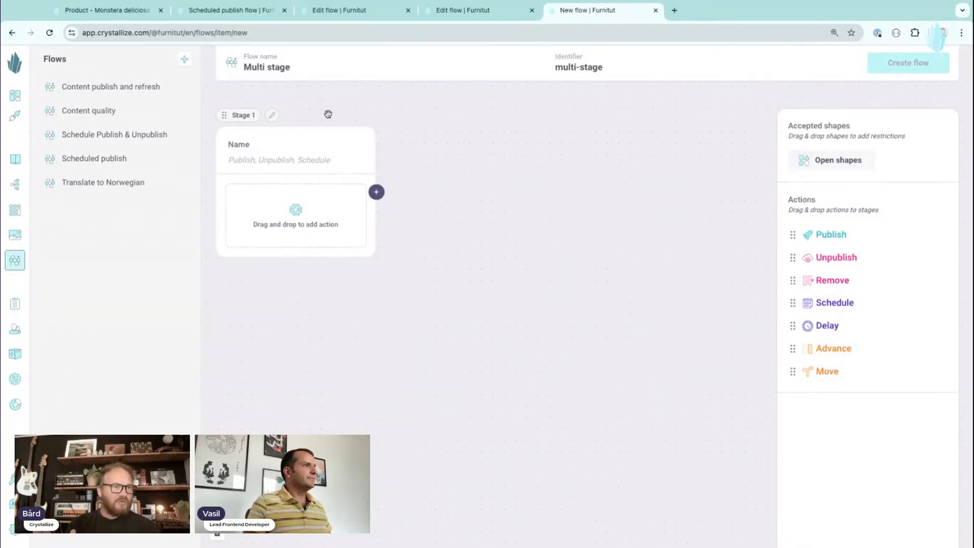
Name the first stage "Wait" and give it a Schedule action followed by an Advance action.
{"action": "left_click", "coordinate": [271, 158]}
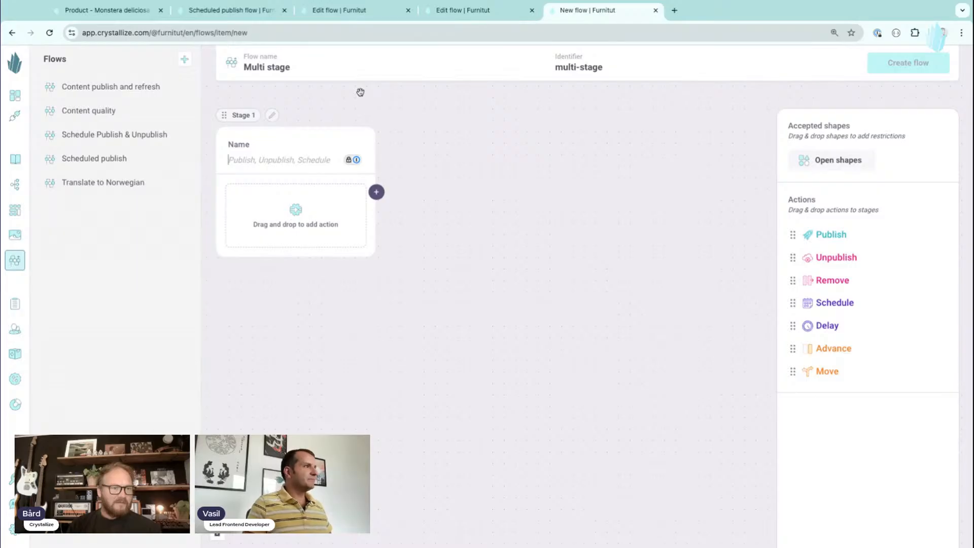
{"action": "type", "text": "Wait"}
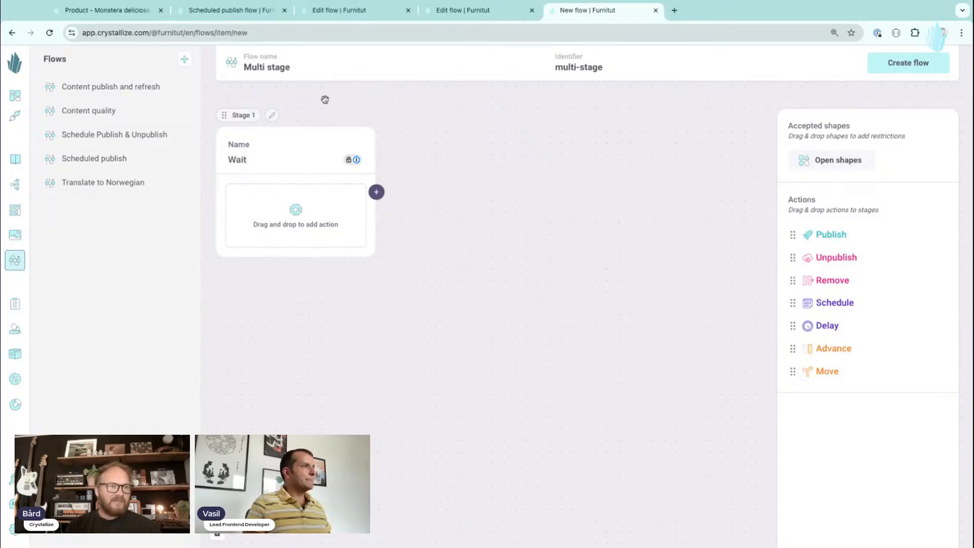
{"action": "scroll", "coordinate": [315, 102], "scroll_direction": "left", "scroll_amount": 1}
{"action": "scroll", "coordinate": [316, 102], "scroll_direction": "up", "scroll_amount": 1}
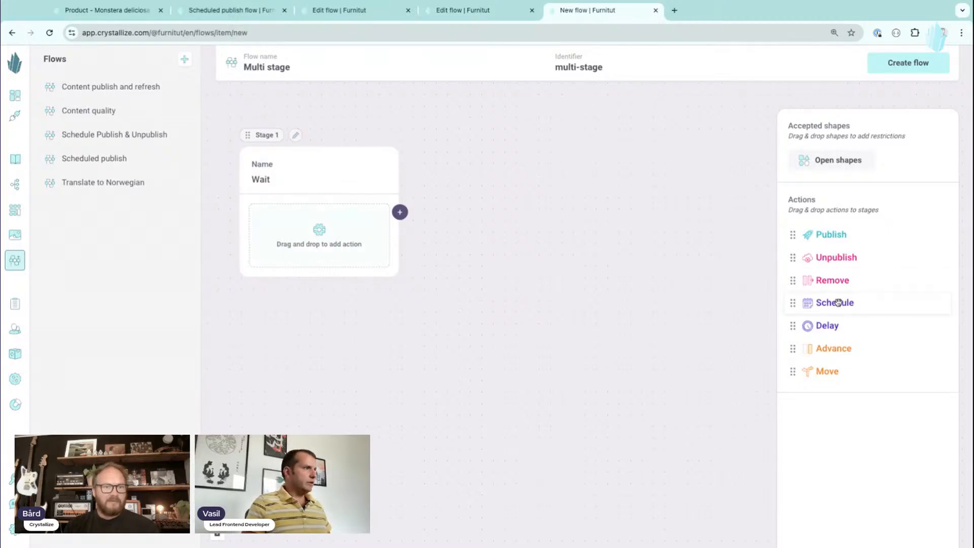
{"action": "left_click_drag", "start_coordinate": [837, 302], "coordinate": [373, 216]}
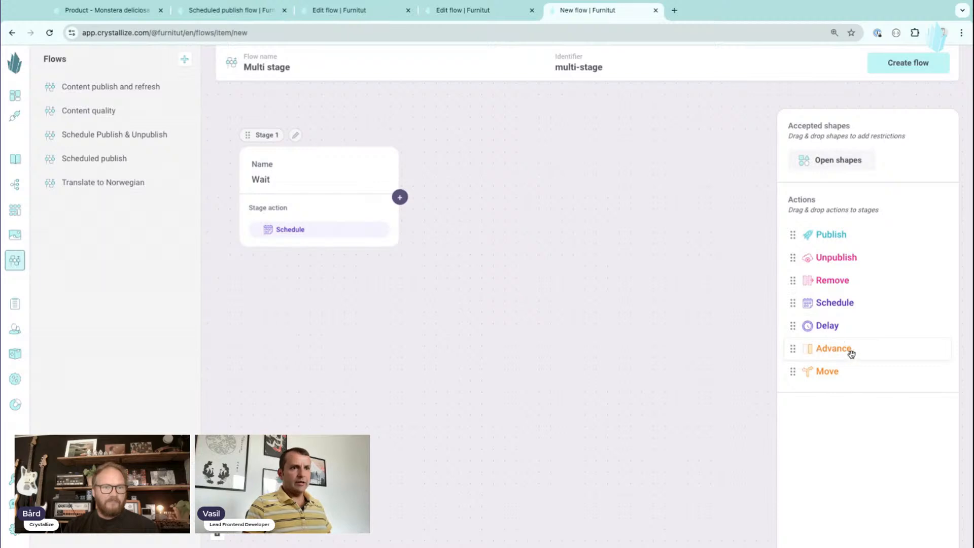
{"action": "left_click_drag", "start_coordinate": [834, 348], "coordinate": [319, 254]}
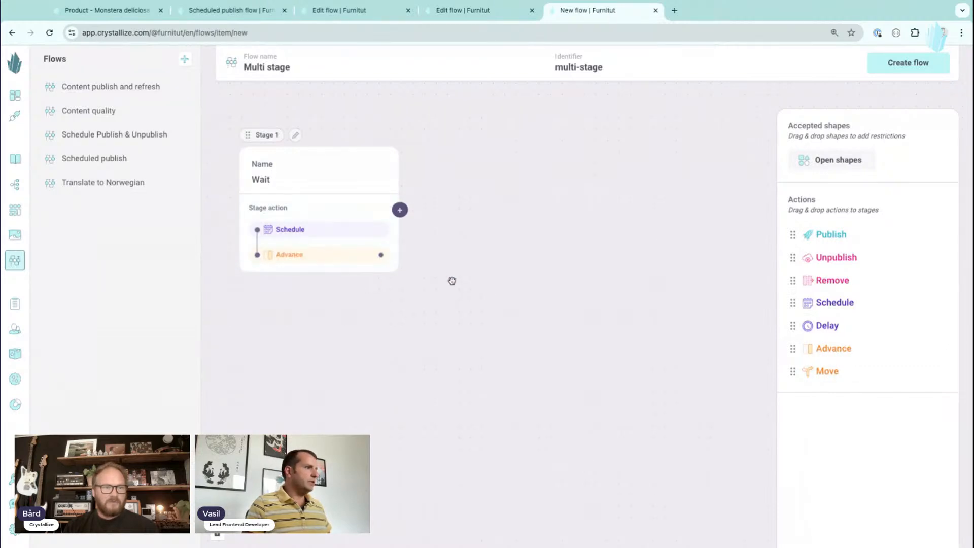
Add a second stage named "Publish" with a Publish action followed by an Advance action.
{"action": "left_click", "coordinate": [399, 210]}
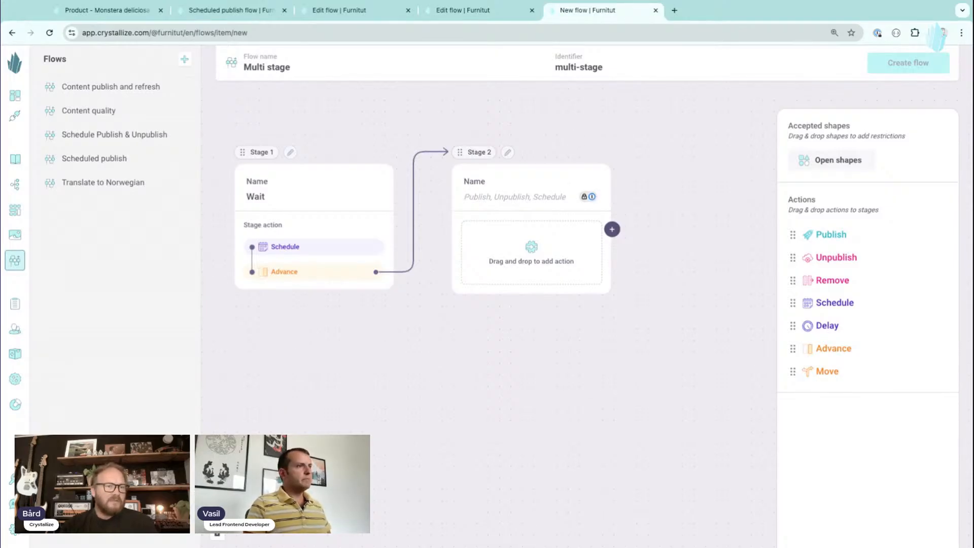
{"action": "type", "text": "p"}
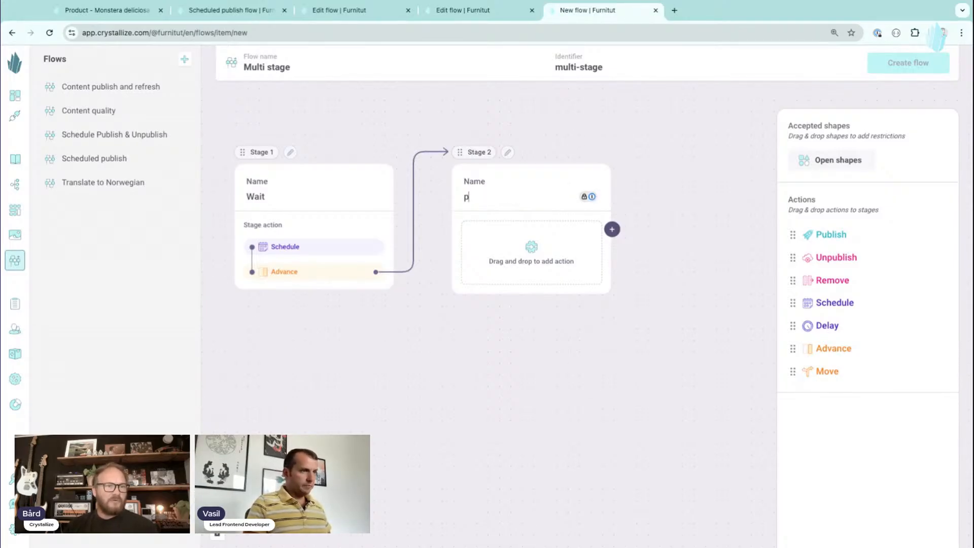
{"action": "key", "text": "BackSpace"}
{"action": "type", "text": "Publish"}
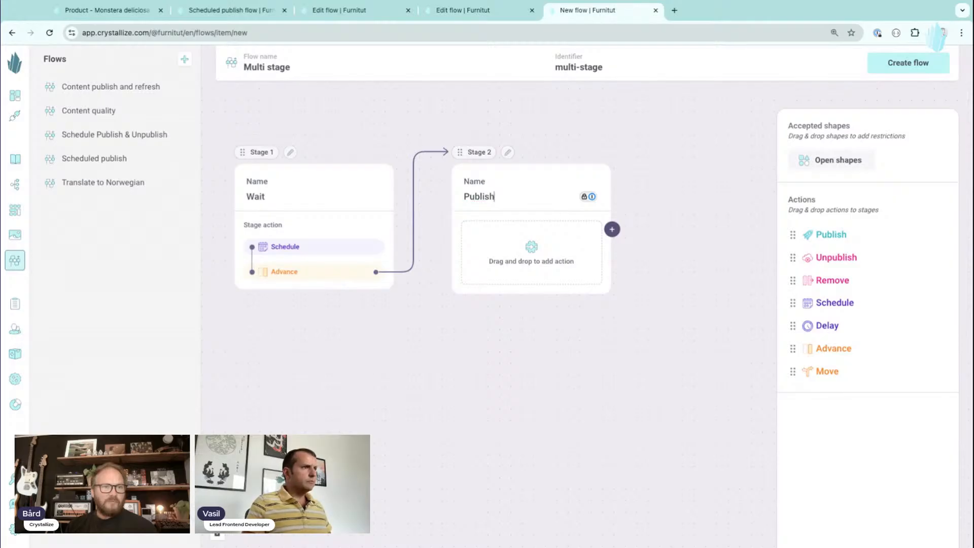
{"action": "left_click_drag", "start_coordinate": [615, 115], "coordinate": [594, 112]}
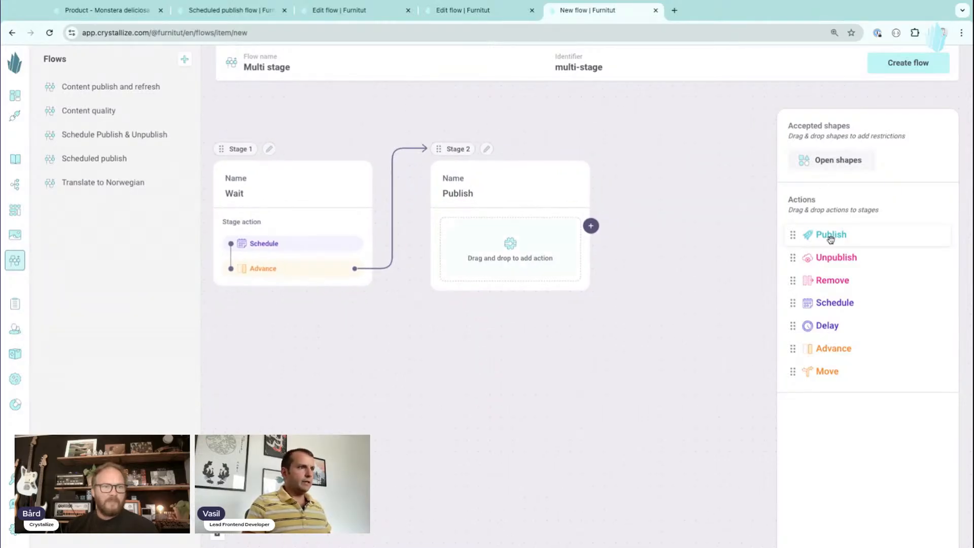
{"action": "left_click_drag", "start_coordinate": [830, 238], "coordinate": [499, 233]}
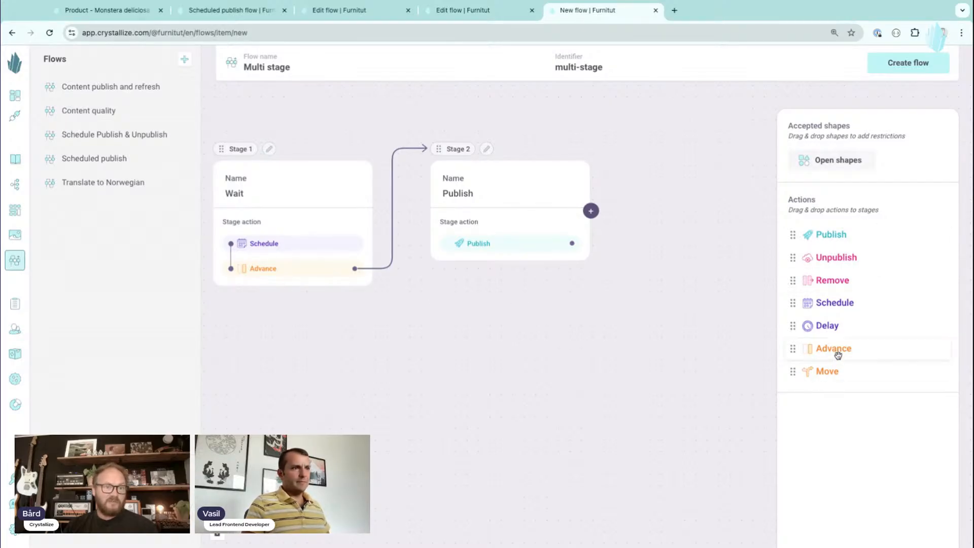
{"action": "left_click_drag", "start_coordinate": [808, 347], "coordinate": [601, 254]}
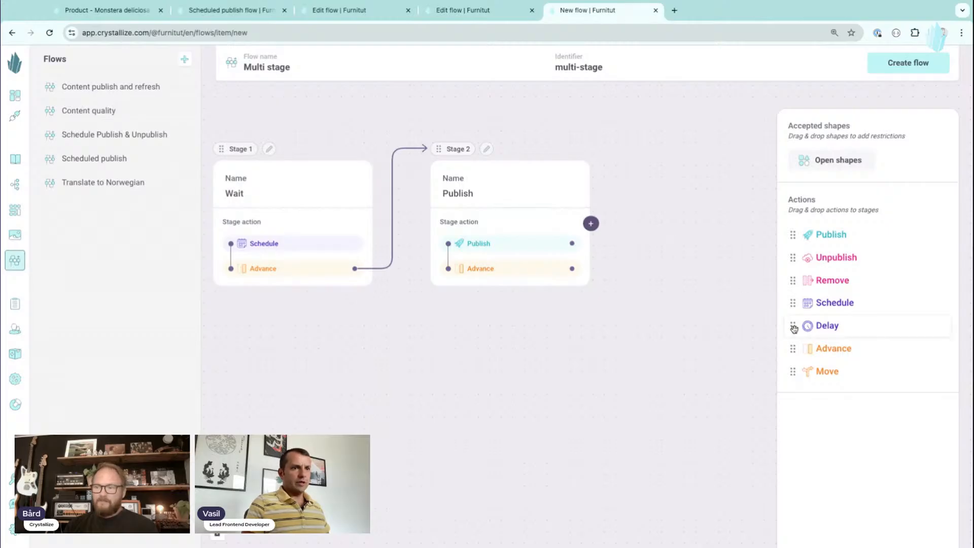
Add a third stage after Publish and name it "Update trigger".
{"action": "scroll", "coordinate": [643, 133], "scroll_direction": "right", "scroll_amount": 2}
{"action": "left_click", "coordinate": [486, 246]}
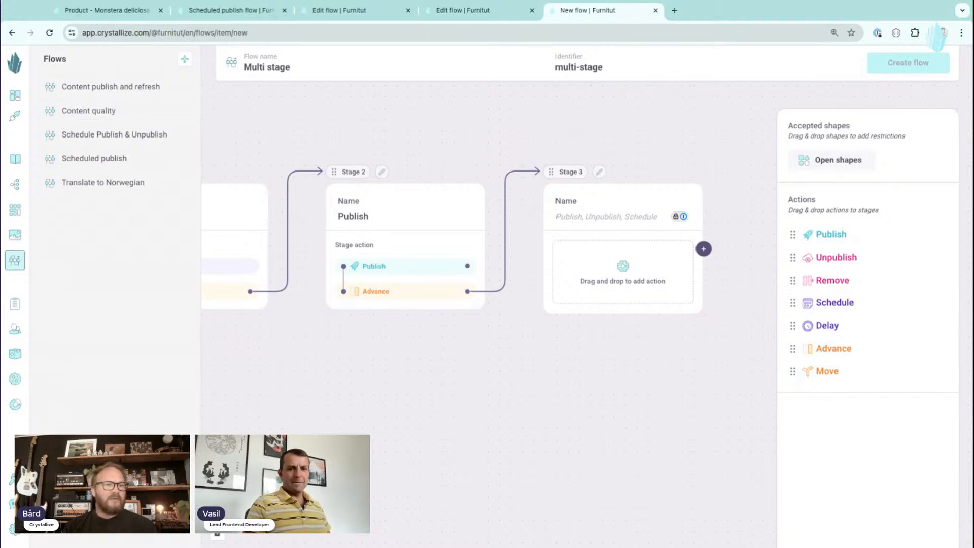
{"action": "type", "text": "Update "}
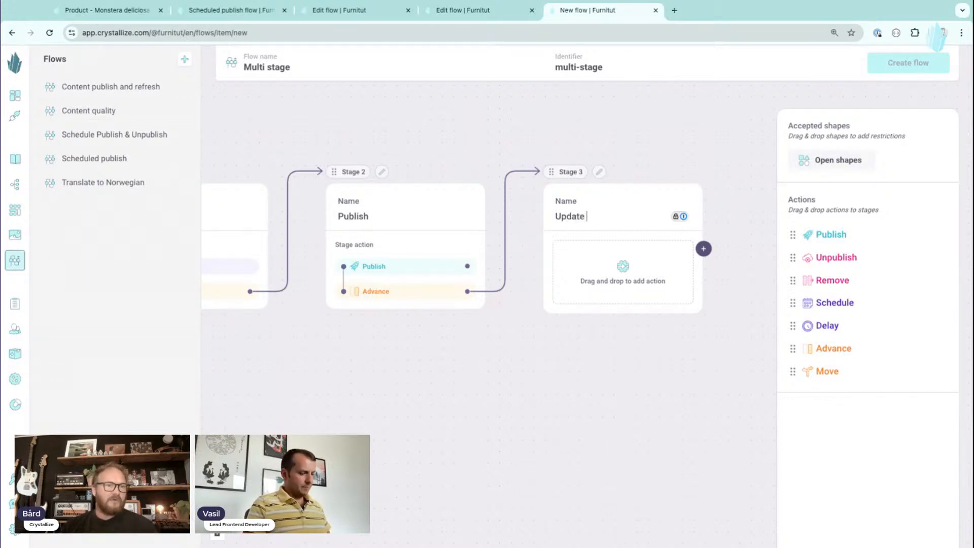
{"action": "type", "text": "trigger"}
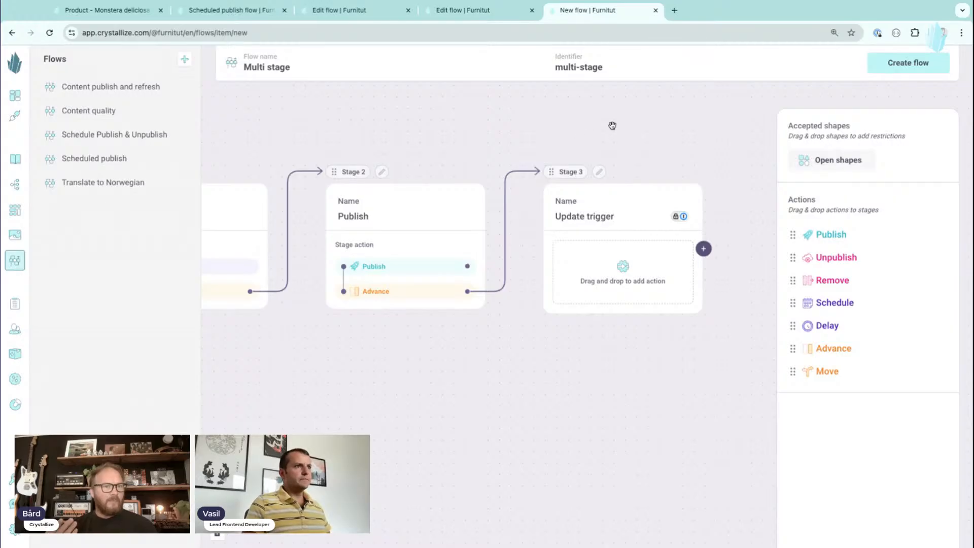
{"action": "left_click_drag", "start_coordinate": [622, 136], "coordinate": [612, 125]}
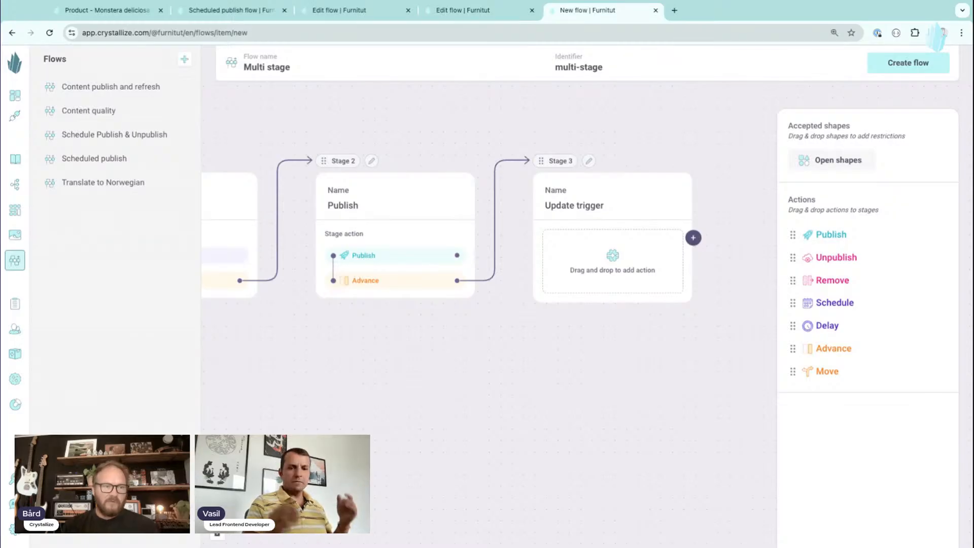
Collapse the flow list and rename the third stage to "Update refresh - trigger".
{"action": "left_click", "coordinate": [199, 487]}
{"action": "scroll", "coordinate": [311, 375], "scroll_direction": "left", "scroll_amount": 2}
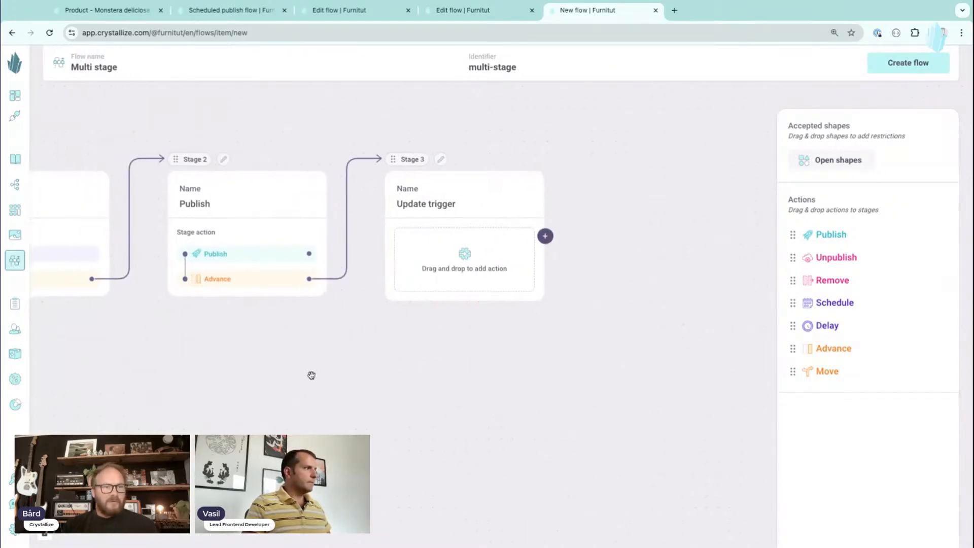
{"action": "scroll", "coordinate": [311, 375], "scroll_direction": "right", "scroll_amount": 1}
{"action": "scroll", "coordinate": [311, 376], "scroll_direction": "right", "scroll_amount": 2}
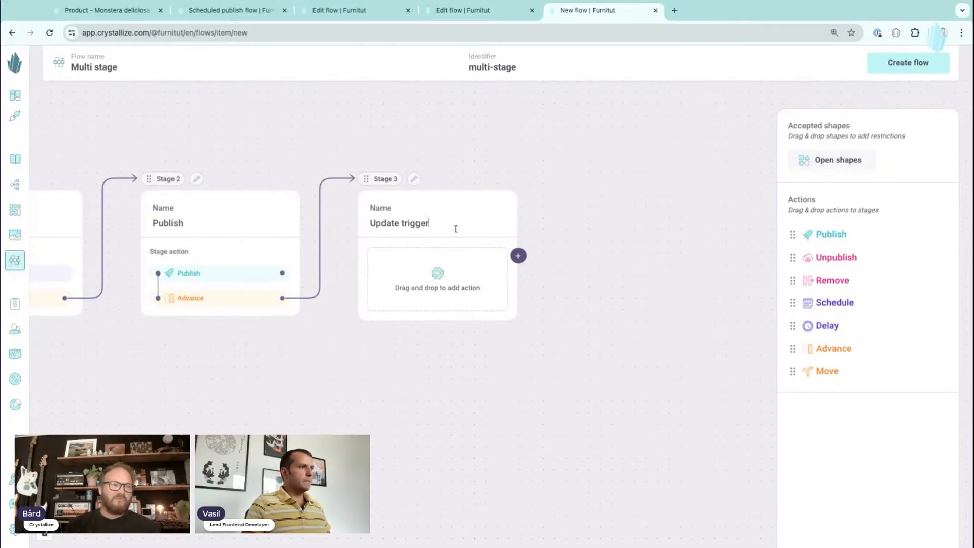
{"action": "double_click", "coordinate": [415, 224]}
{"action": "key", "text": "Left"}
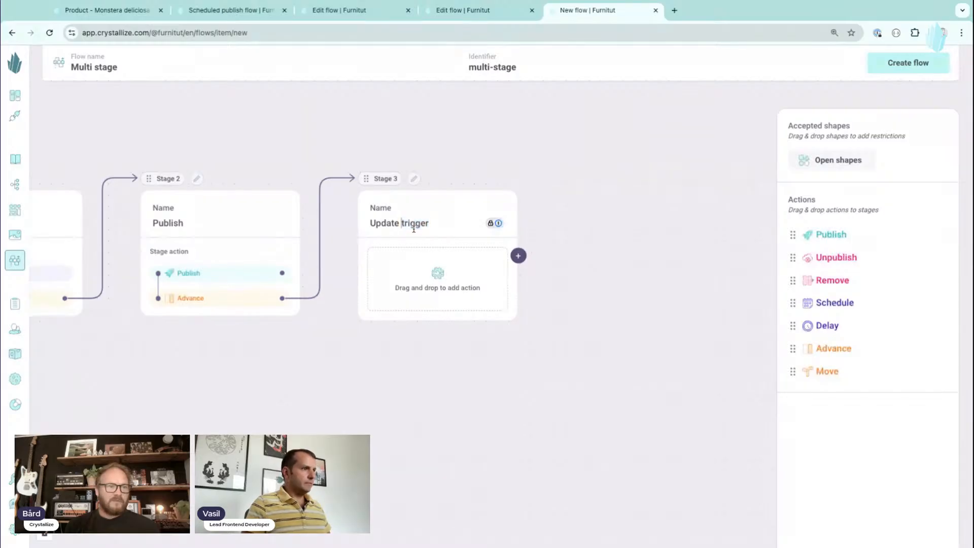
{"action": "type", "text": "refresh"}
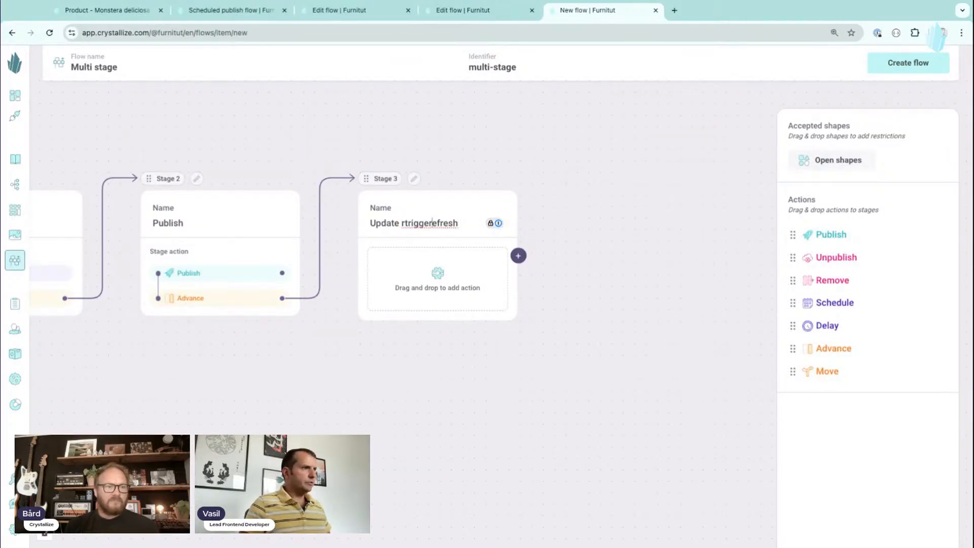
{"action": "double_click", "coordinate": [425, 225]}
{"action": "type", "text": "r efresh"}
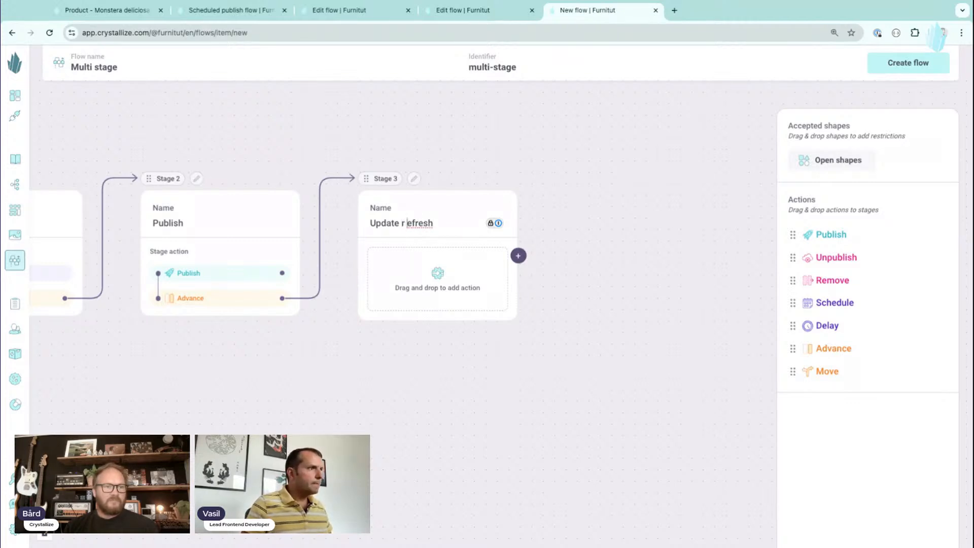
{"action": "key", "text": "BackSpace"}
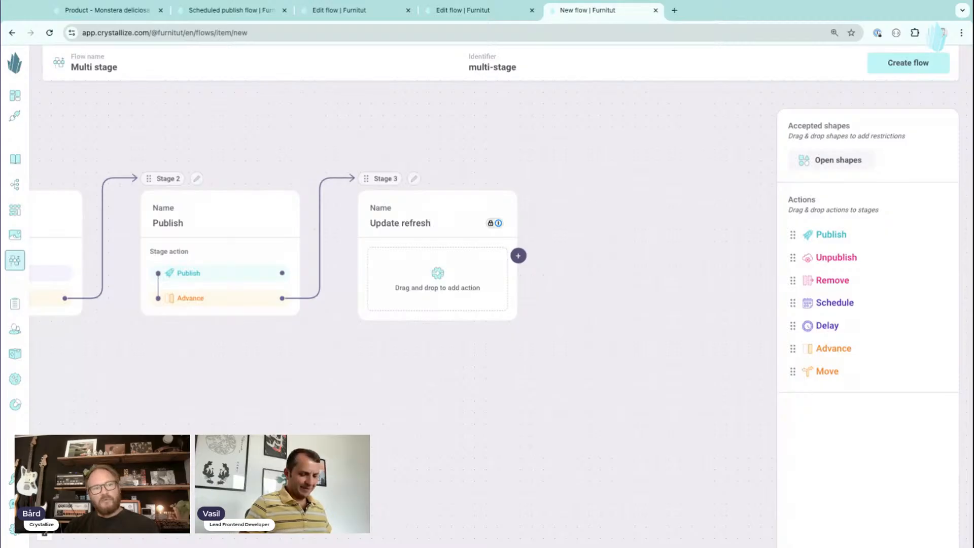
{"action": "type", "text": "- trigger"}
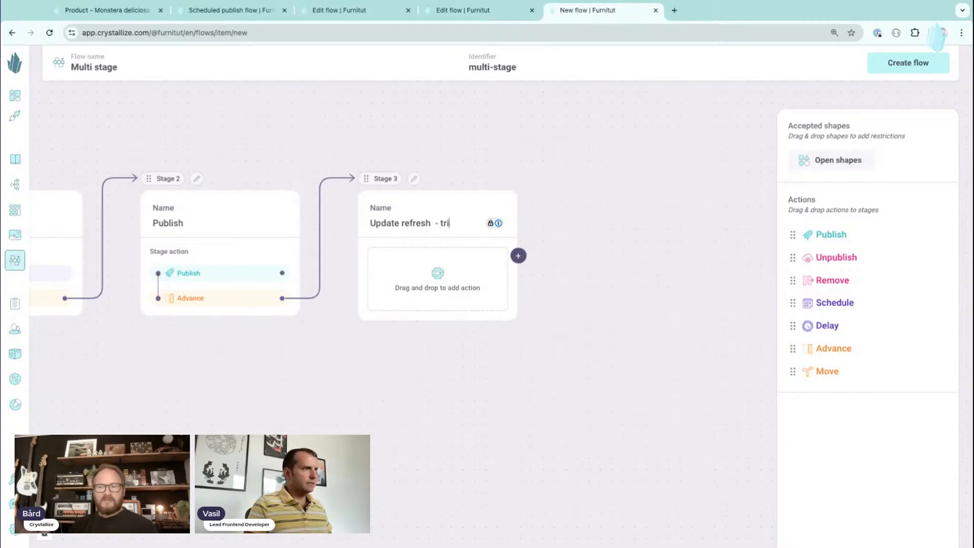
{"action": "left_click", "coordinate": [465, 156]}
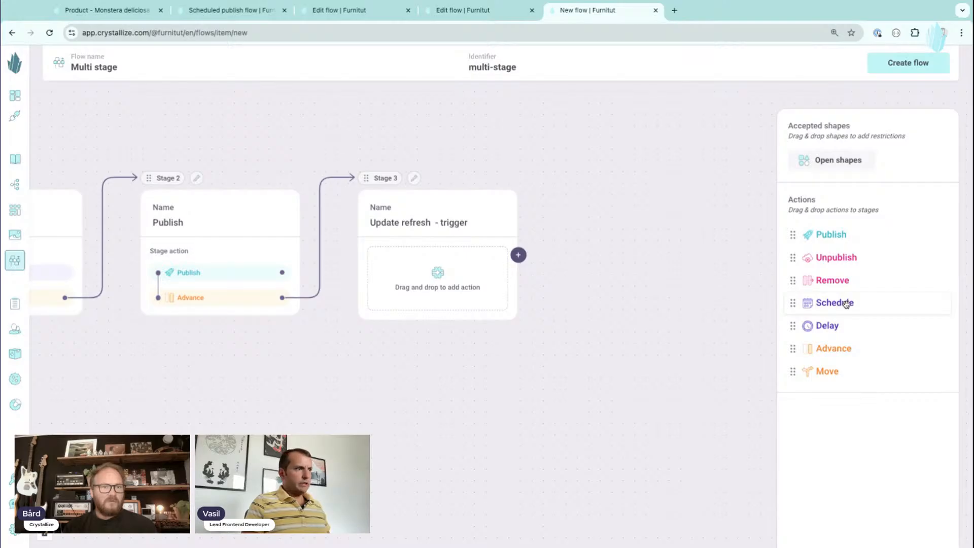
Give the third stage a Schedule action, and add a fourth stage named "Refresh" after it.
{"action": "left_click_drag", "start_coordinate": [845, 304], "coordinate": [446, 256]}
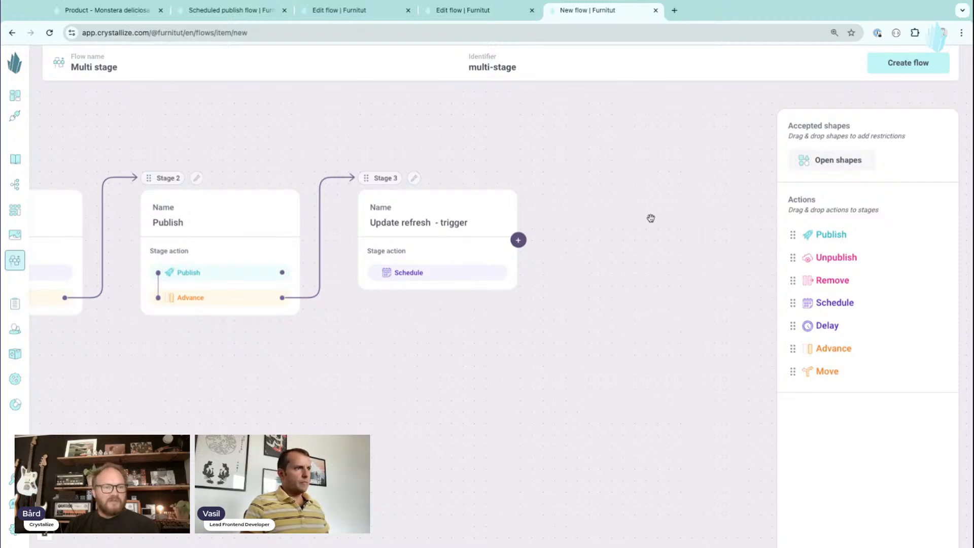
{"action": "left_click", "coordinate": [518, 240]}
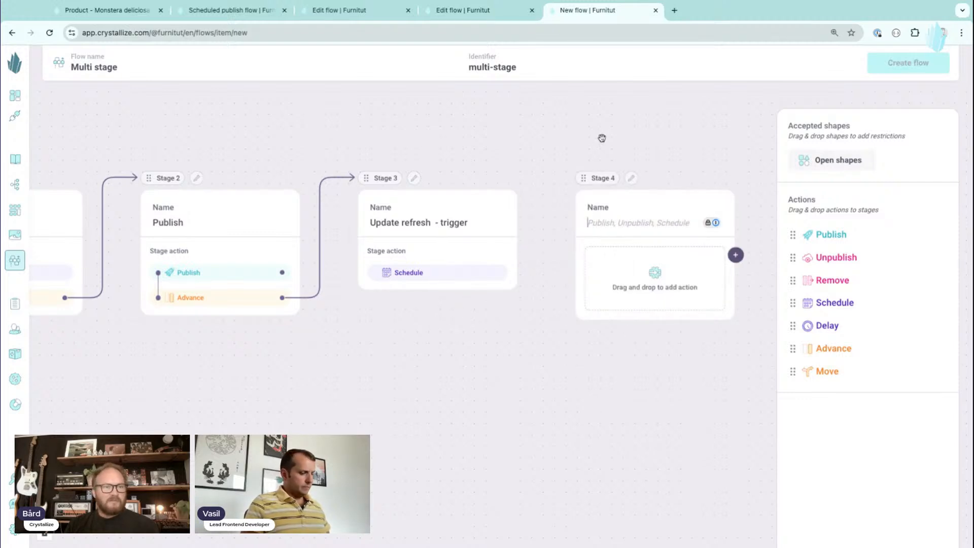
{"action": "type", "text": "Refresh"}
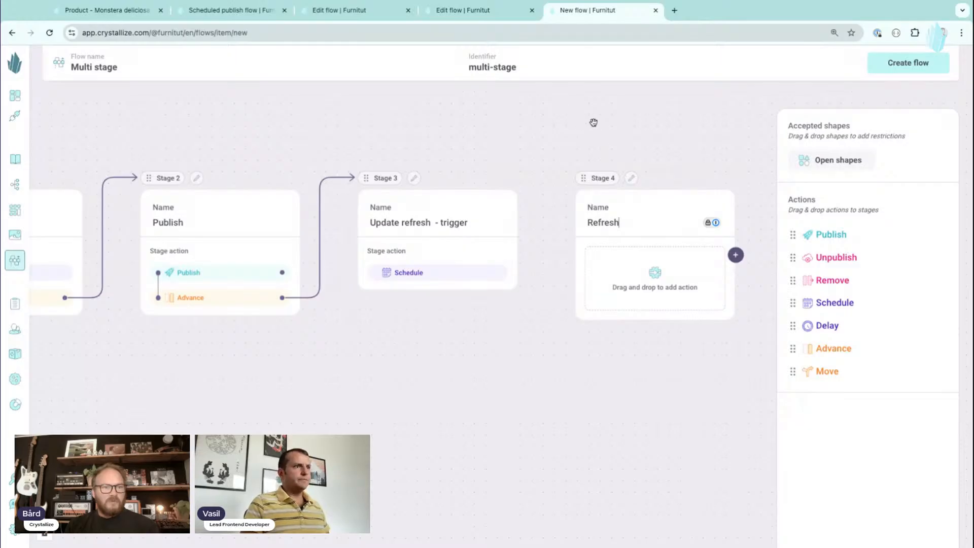
{"action": "left_click_drag", "start_coordinate": [593, 123], "coordinate": [578, 133]}
{"action": "left_click_drag", "start_coordinate": [567, 189], "coordinate": [570, 162]}
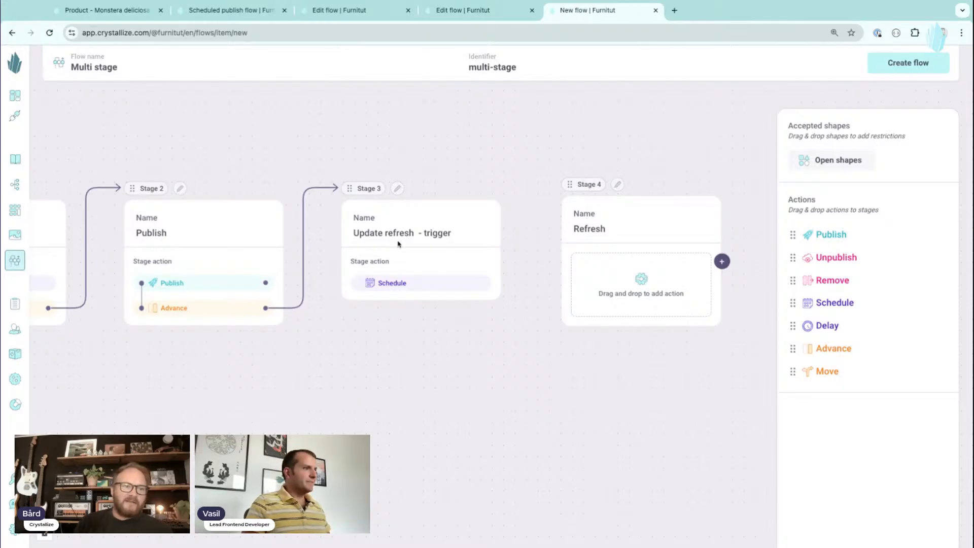
Rename the third stage to "Wait for refresh" and add an Advance action after its Schedule action.
{"action": "left_click_drag", "start_coordinate": [385, 234], "coordinate": [456, 235]}
{"action": "left_click", "coordinate": [432, 349]}
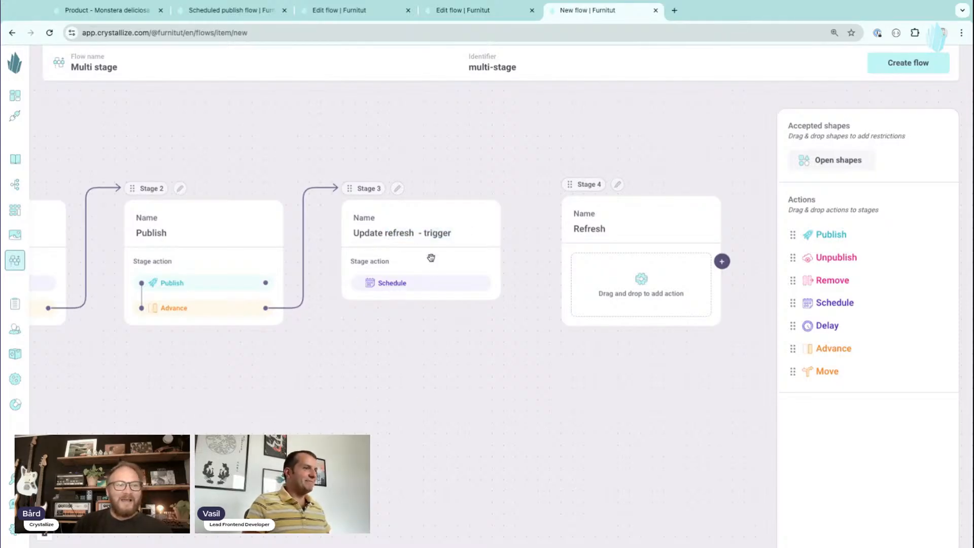
{"action": "left_click", "coordinate": [421, 233]}
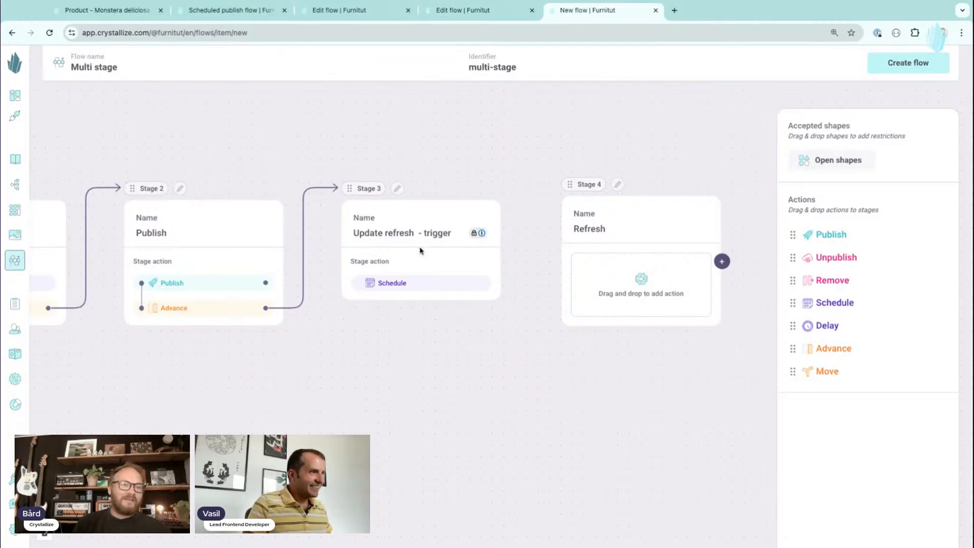
{"action": "key", "text": "BackSpace"}
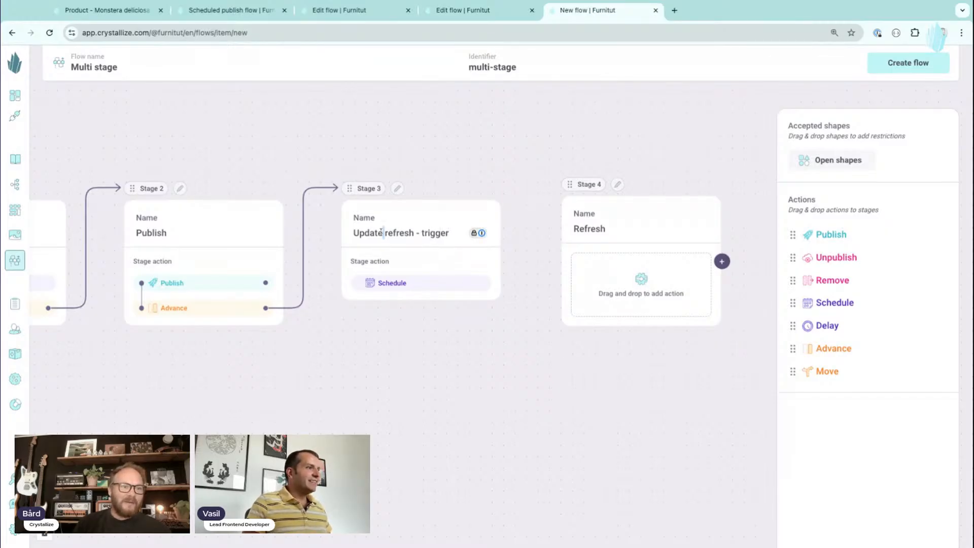
{"action": "key", "text": "ctrl+a"}
{"action": "type", "text": "Wait for re"}
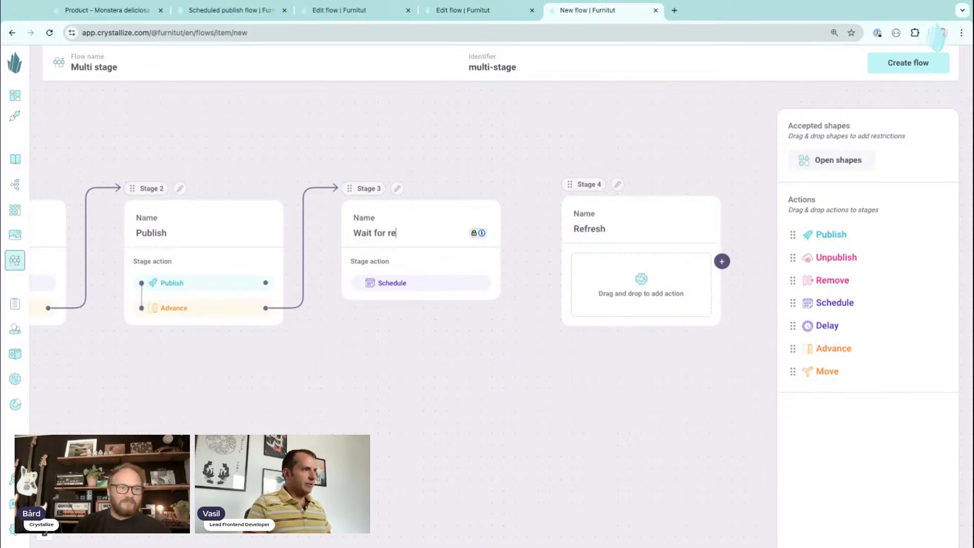
{"action": "type", "text": "fresh"}
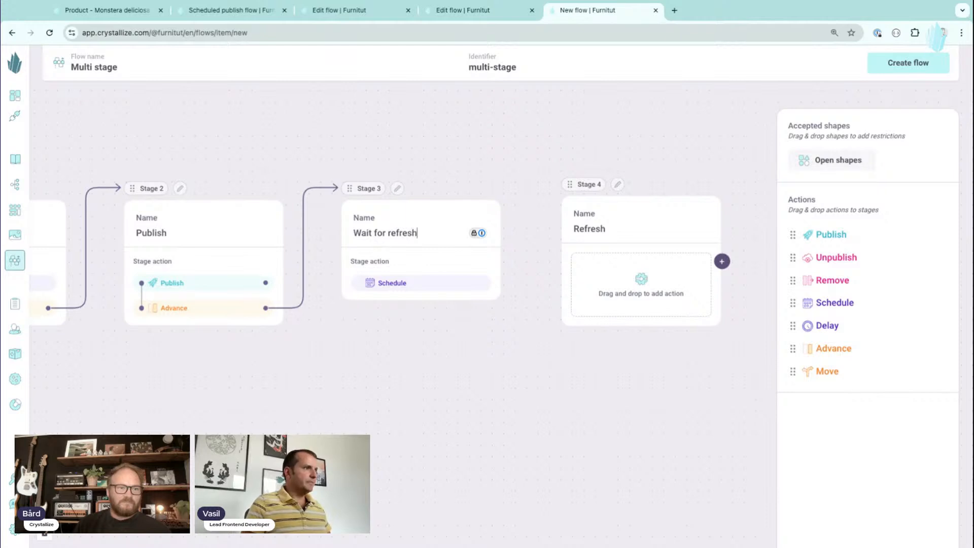
{"action": "left_click", "coordinate": [389, 374]}
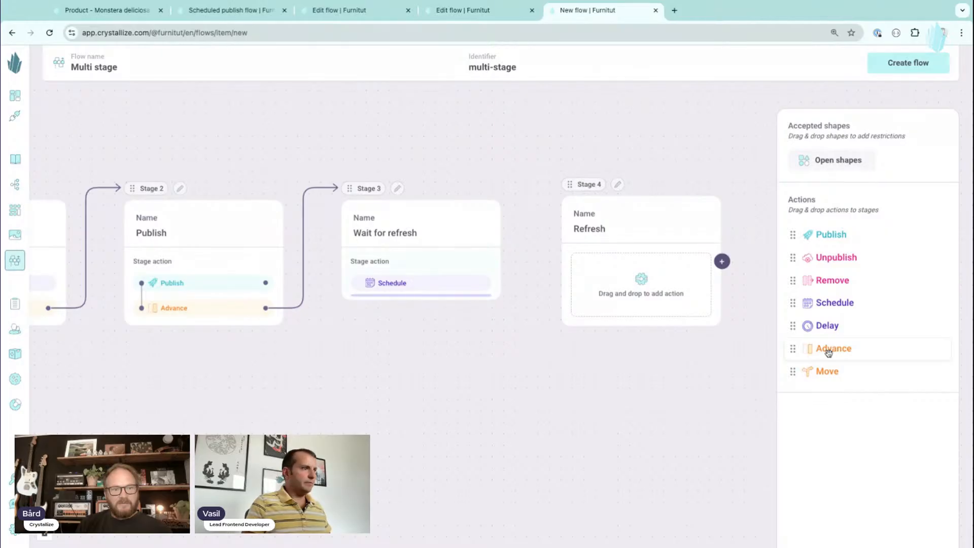
{"action": "left_click_drag", "start_coordinate": [828, 352], "coordinate": [426, 339]}
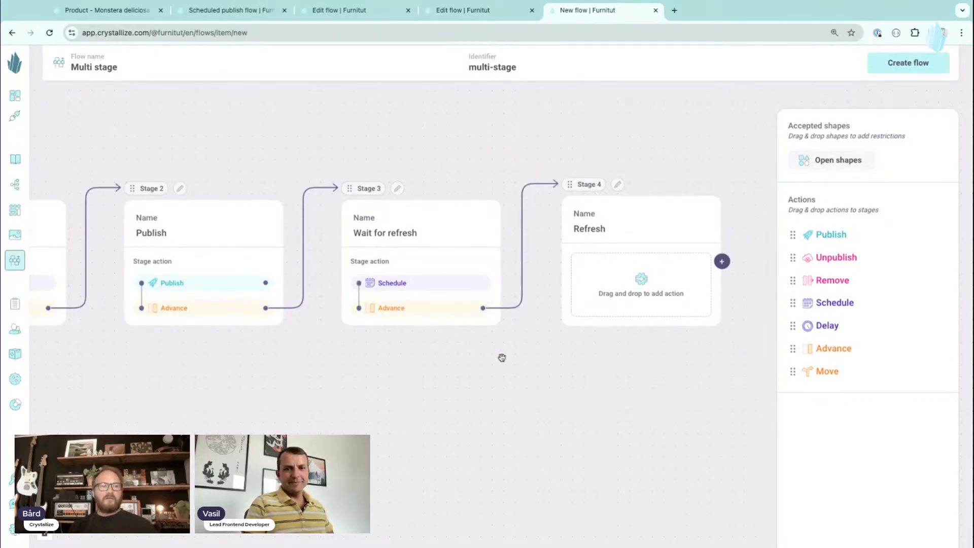
{"action": "left_click_drag", "start_coordinate": [521, 370], "coordinate": [485, 369]}
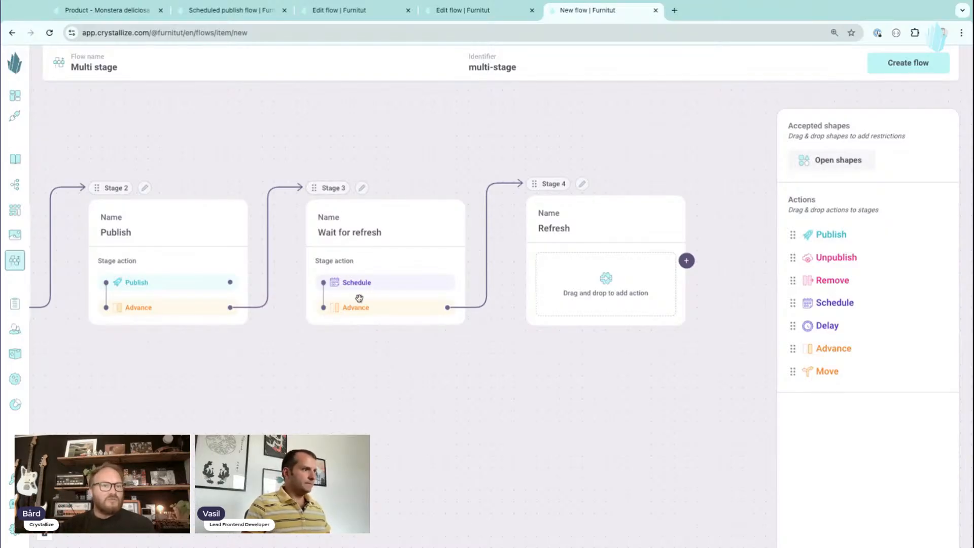
{"action": "scroll", "coordinate": [569, 370], "scroll_direction": "right", "scroll_amount": 3}
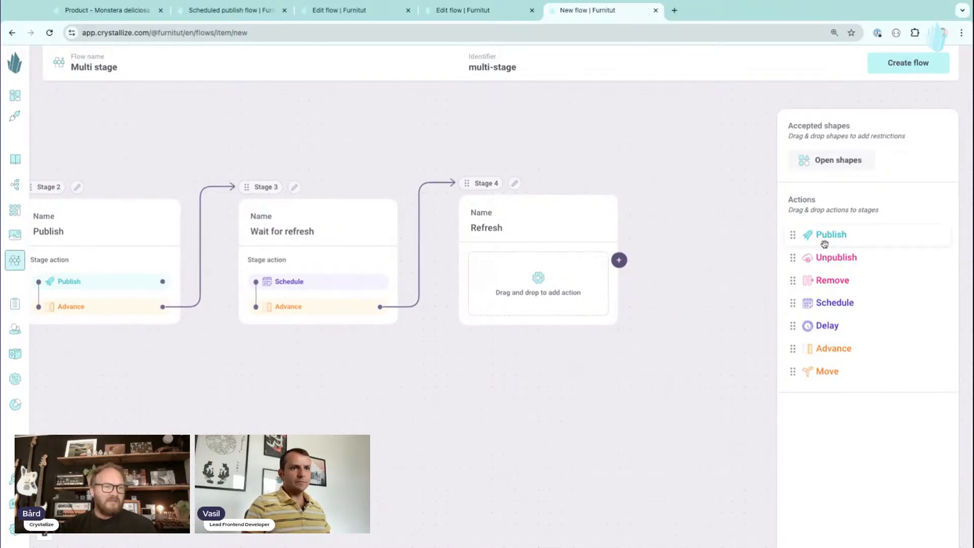
{"action": "left_click_drag", "start_coordinate": [842, 258], "coordinate": [529, 300]}
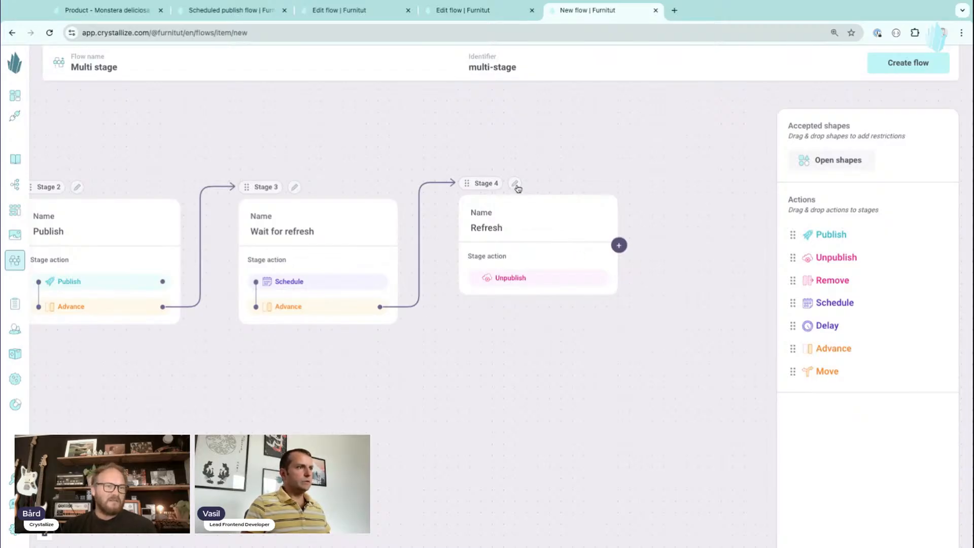
{"action": "left_click", "coordinate": [515, 183]}
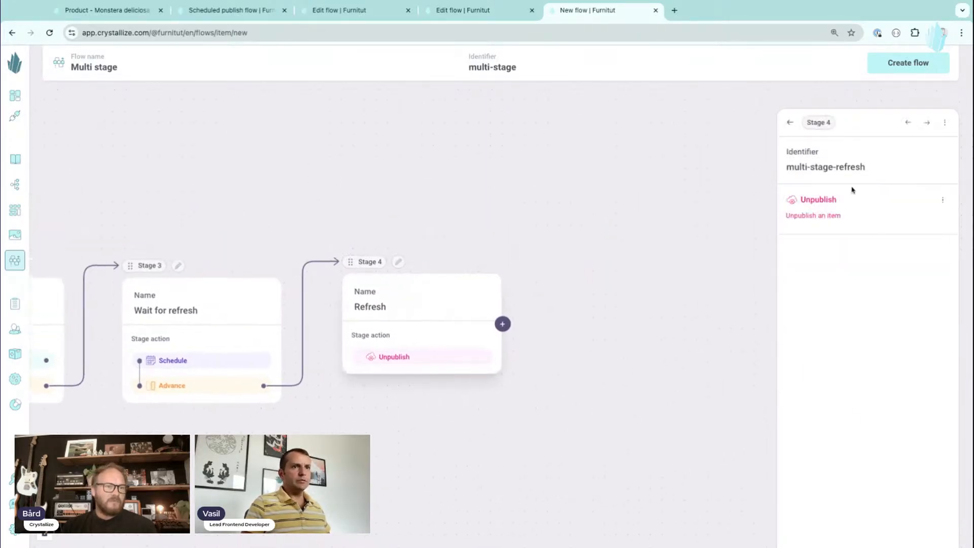
{"action": "left_click", "coordinate": [942, 198]}
{"action": "left_click", "coordinate": [932, 224]}
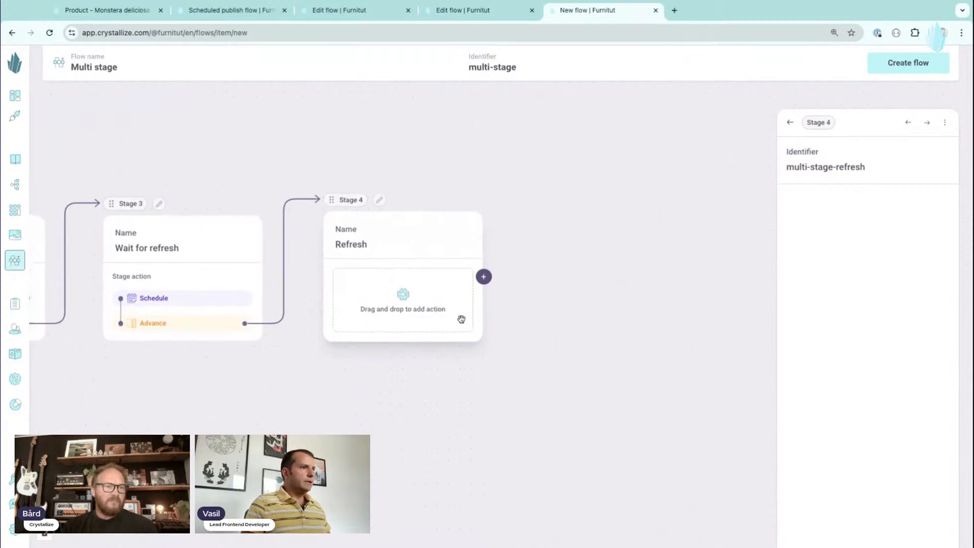
Add a fifth stage named "Unpublish" after Refresh and give it a Schedule action.
{"action": "left_click", "coordinate": [485, 278]}
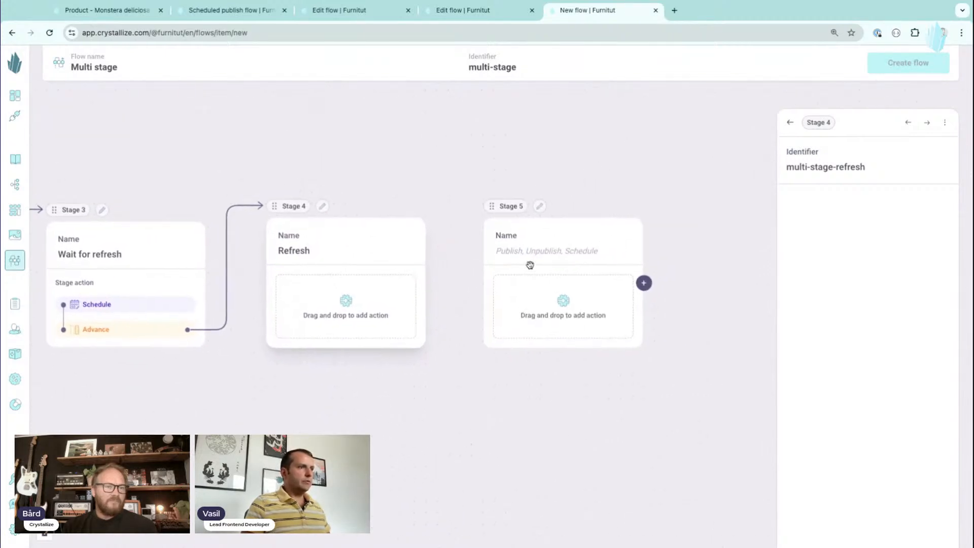
{"action": "type", "text": "unpublish"}
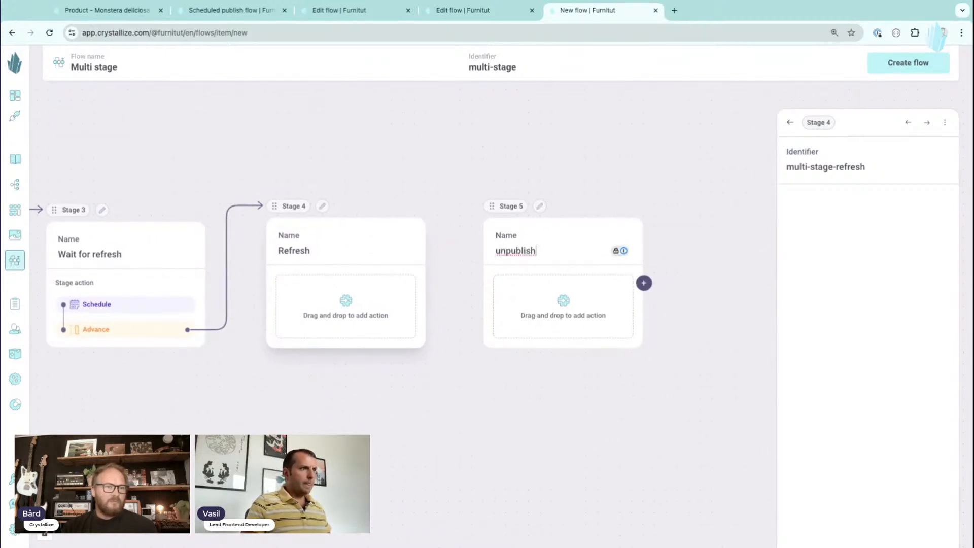
{"action": "key", "text": "ctrl+a"}
{"action": "key", "text": "Left"}
{"action": "key", "text": "Right"}
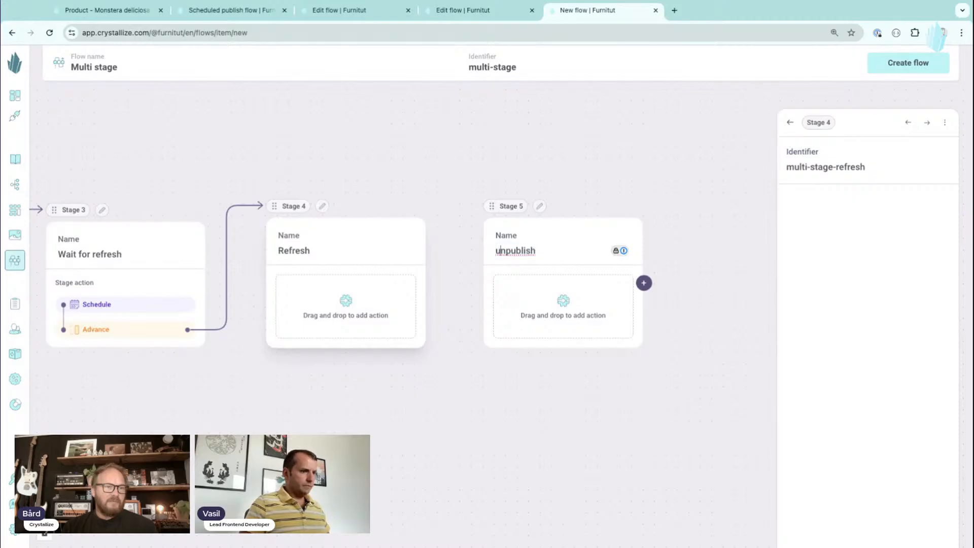
{"action": "key", "text": "BackSpace"}
{"action": "type", "text": "U"}
{"action": "key", "text": "ctrl+a"}
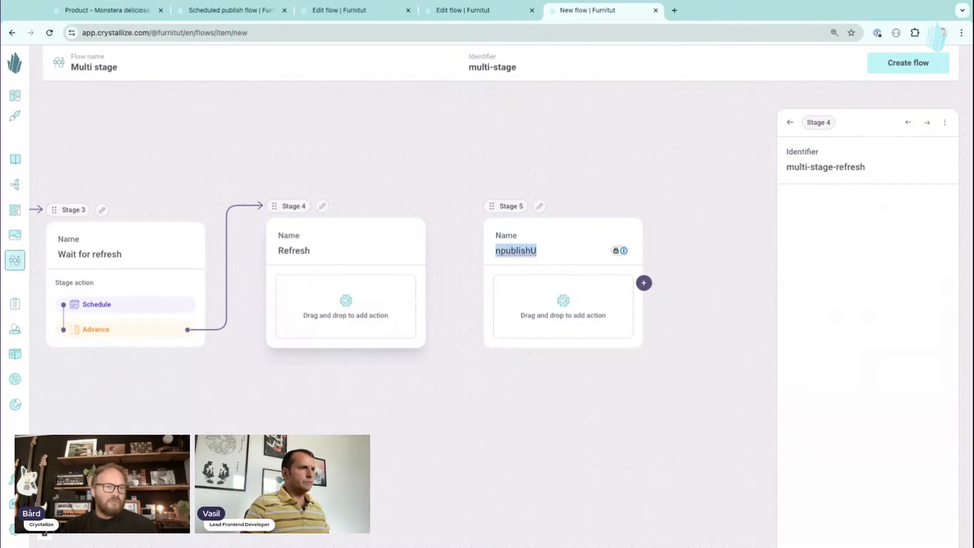
{"action": "key", "text": "BackSpace"}
{"action": "type", "text": "Unpublish"}
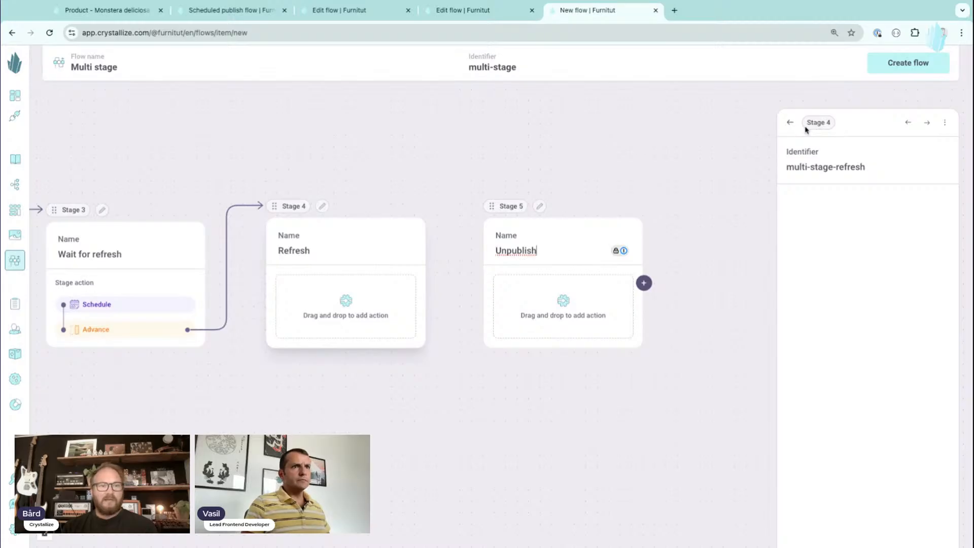
{"action": "left_click", "coordinate": [790, 123]}
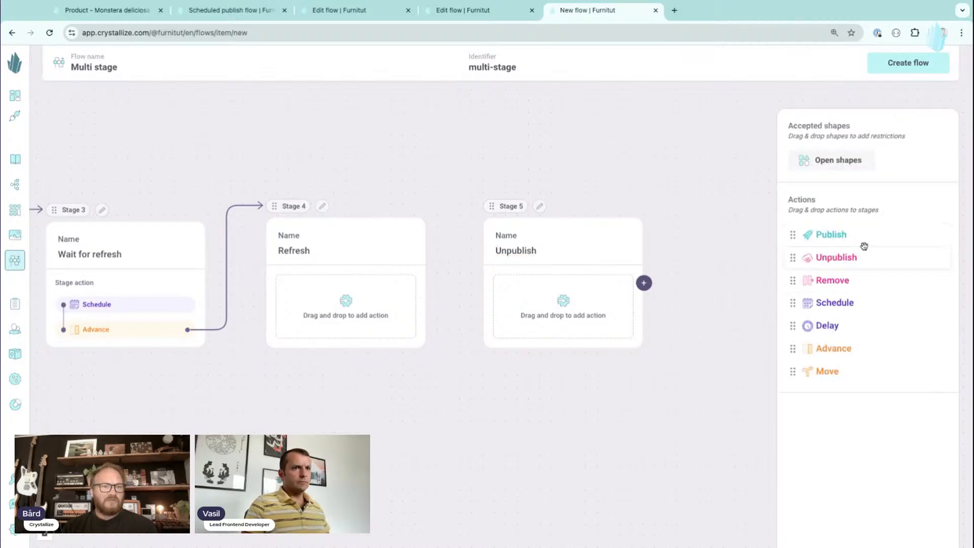
{"action": "left_click", "coordinate": [846, 302]}
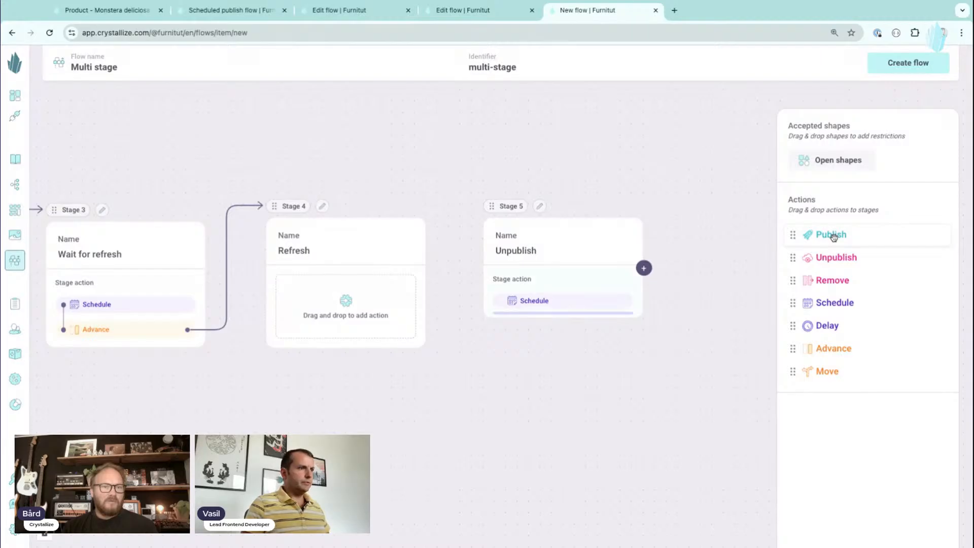
{"action": "left_click_drag", "start_coordinate": [833, 236], "coordinate": [548, 332]}
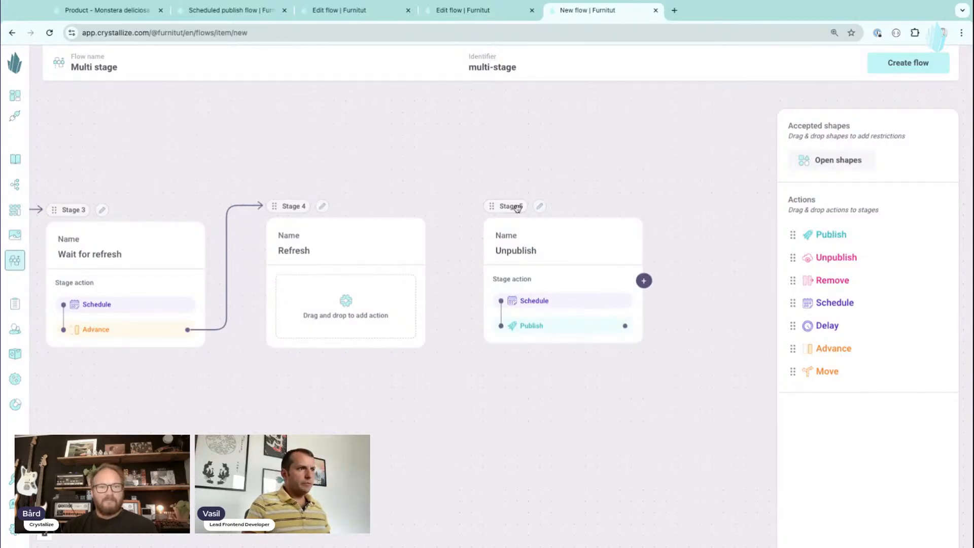
{"action": "left_click", "coordinate": [539, 206]}
{"action": "left_click", "coordinate": [942, 252]}
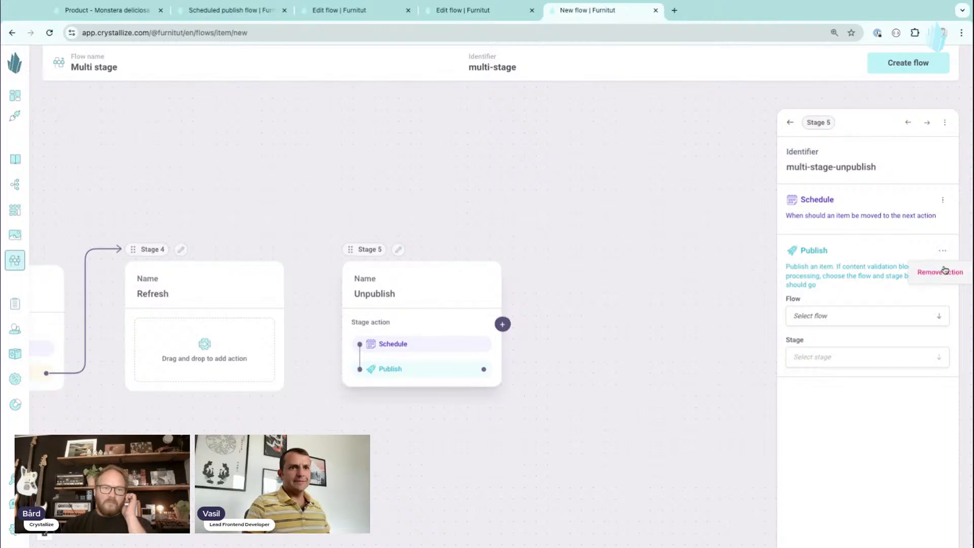
{"action": "left_click", "coordinate": [937, 272]}
{"action": "left_click", "coordinate": [789, 122]}
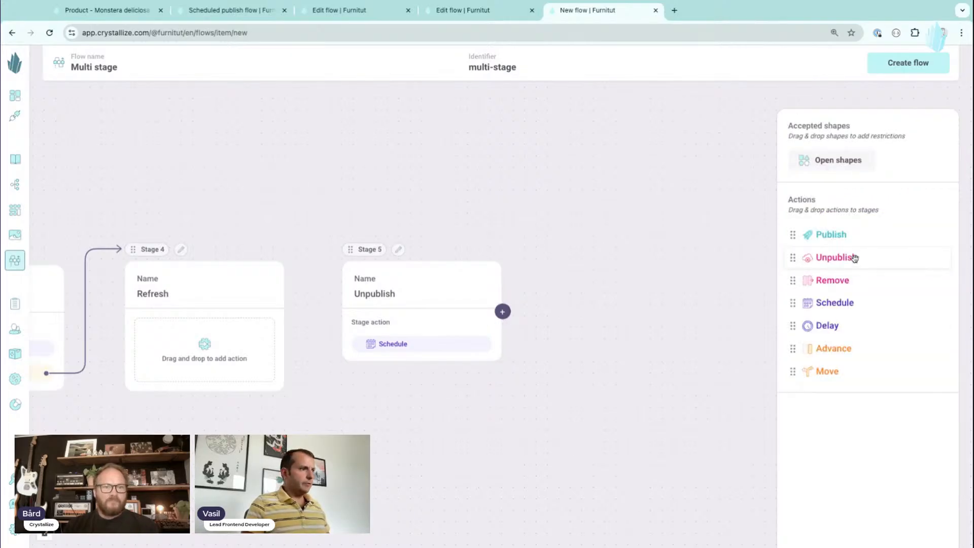
Add an Unpublish action after Schedule in the fifth stage, and an Advance action to the Refresh stage.
{"action": "left_click_drag", "start_coordinate": [856, 262], "coordinate": [434, 328]}
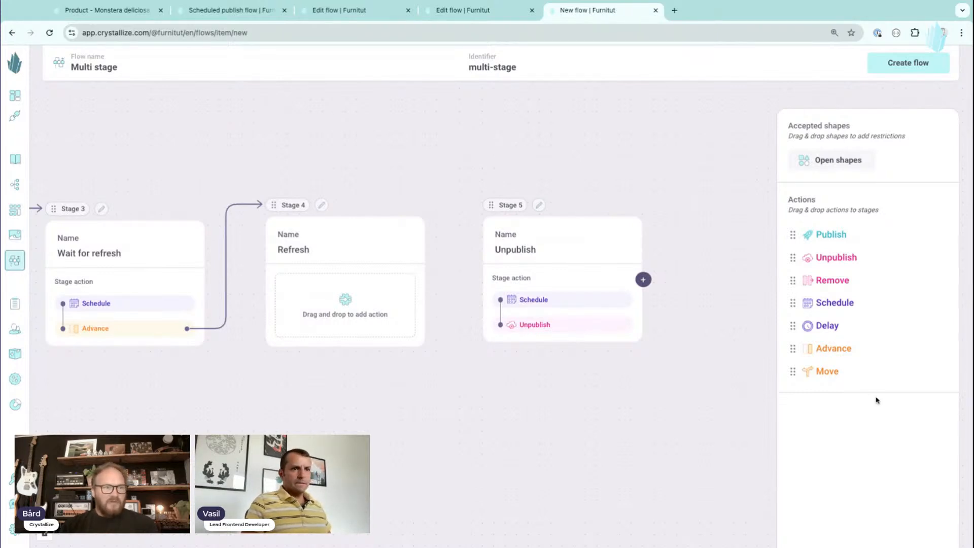
{"action": "left_click_drag", "start_coordinate": [848, 349], "coordinate": [349, 305]}
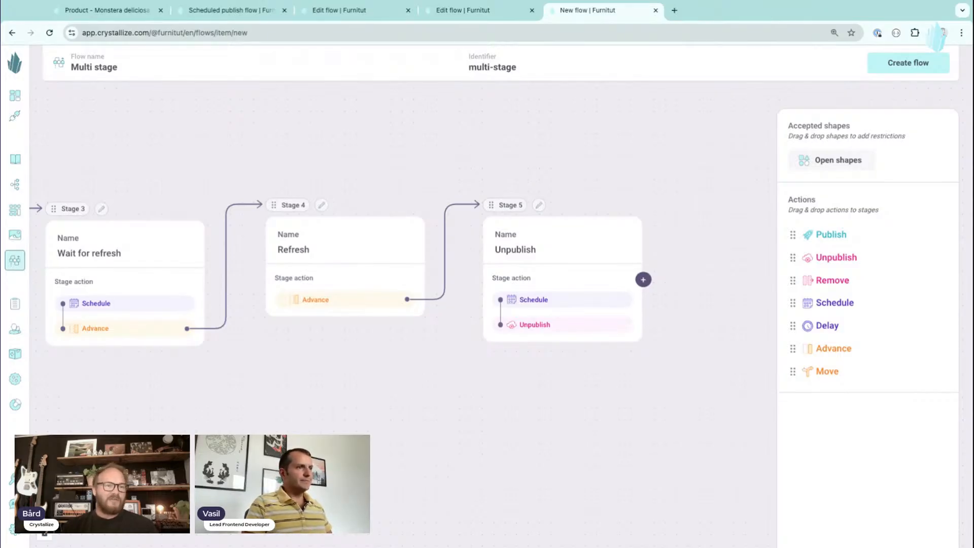
Add a sixth stage named "Done" and append an Advance action after Unpublish in the fifth stage.
{"action": "scroll", "coordinate": [650, 159], "scroll_direction": "right", "scroll_amount": 5}
{"action": "left_click", "coordinate": [463, 254]}
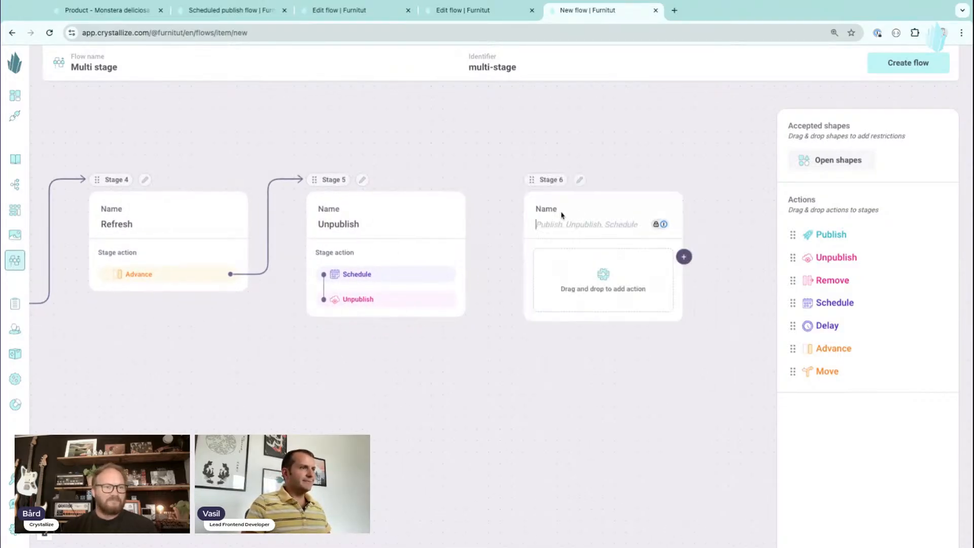
{"action": "type", "text": "Done"}
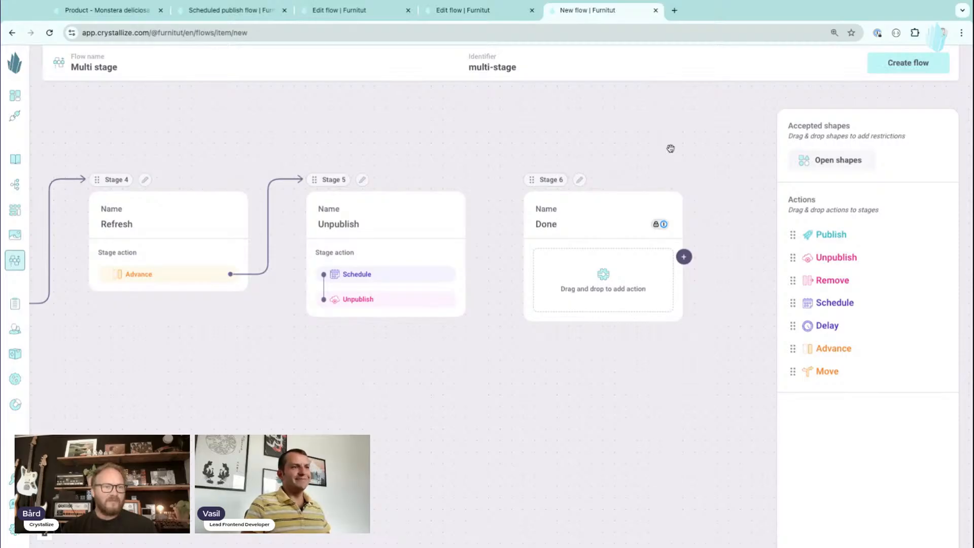
{"action": "left_click_drag", "start_coordinate": [845, 353], "coordinate": [407, 341]}
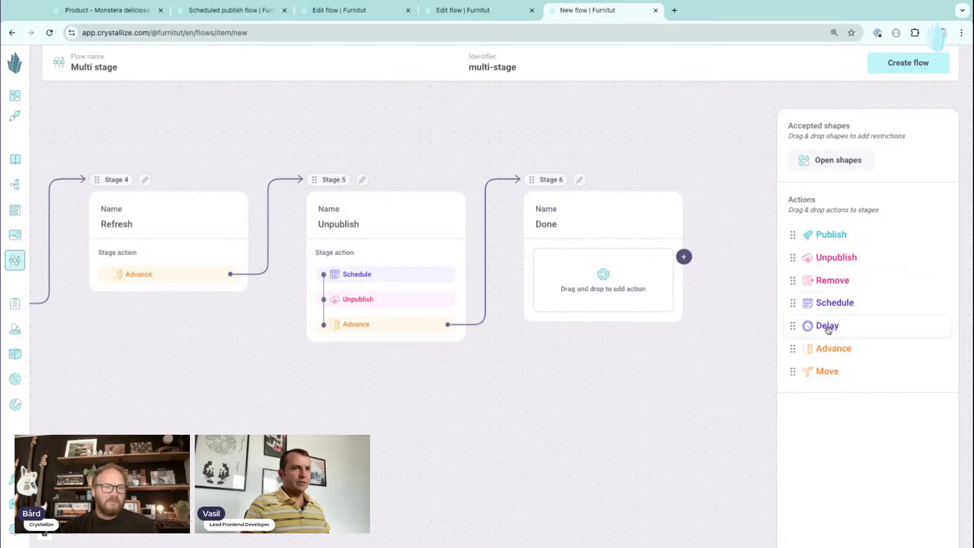
Give the Done stage a Delay action of 8 days followed by a Remove action.
{"action": "left_click_drag", "start_coordinate": [828, 329], "coordinate": [635, 260]}
{"action": "left_click_drag", "start_coordinate": [865, 277], "coordinate": [620, 302]}
{"action": "left_click", "coordinate": [579, 181]}
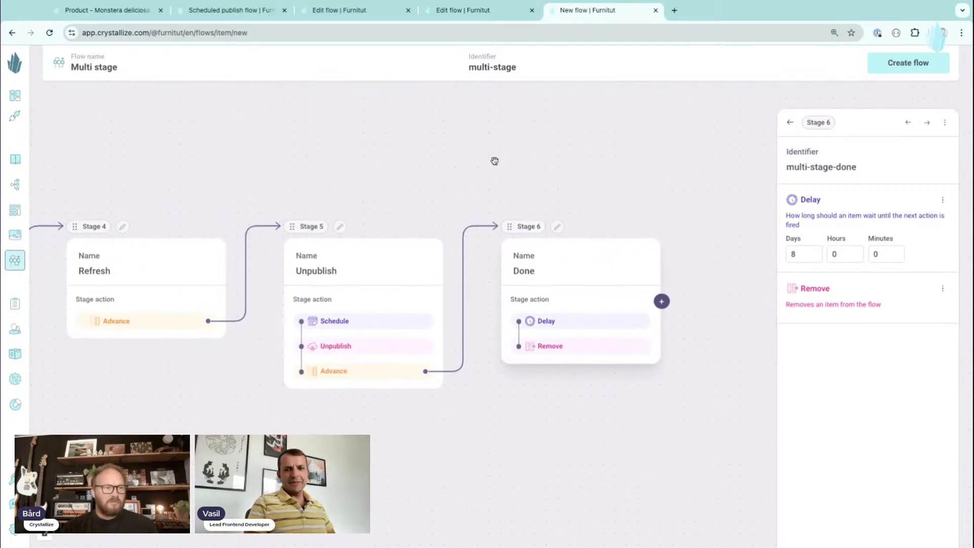
{"action": "scroll", "coordinate": [254, 176], "scroll_direction": "left", "scroll_amount": 10}
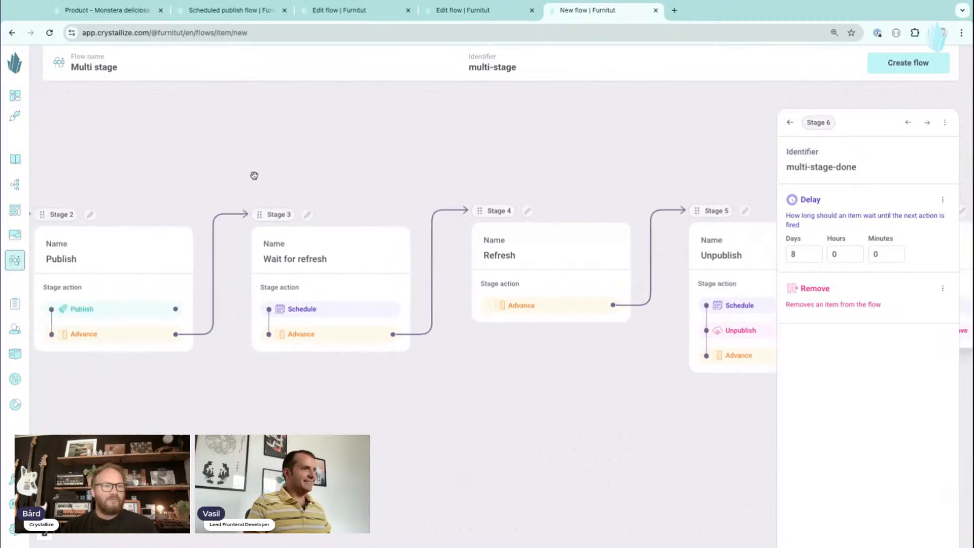
{"action": "scroll", "coordinate": [333, 160], "scroll_direction": "left", "scroll_amount": 5}
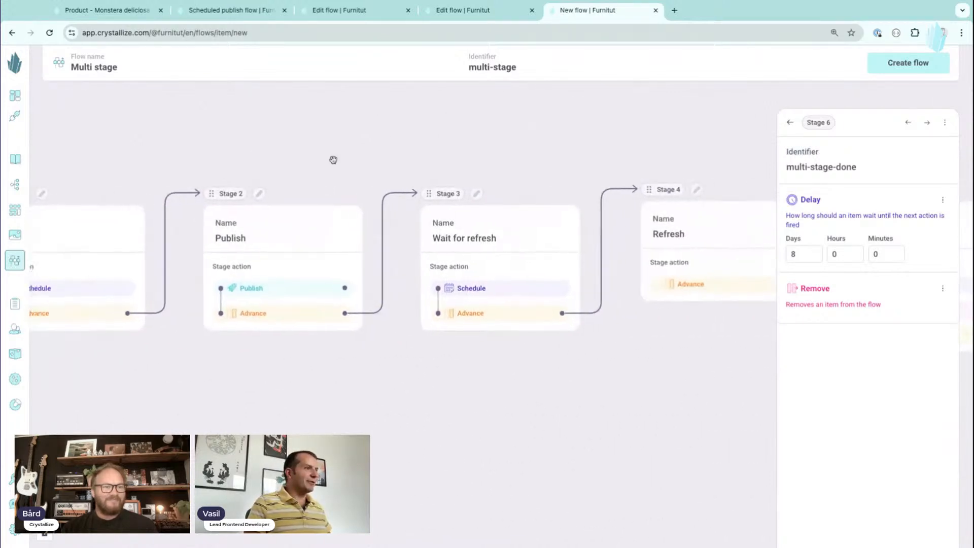
{"action": "scroll", "coordinate": [334, 160], "scroll_direction": "right", "scroll_amount": 6}
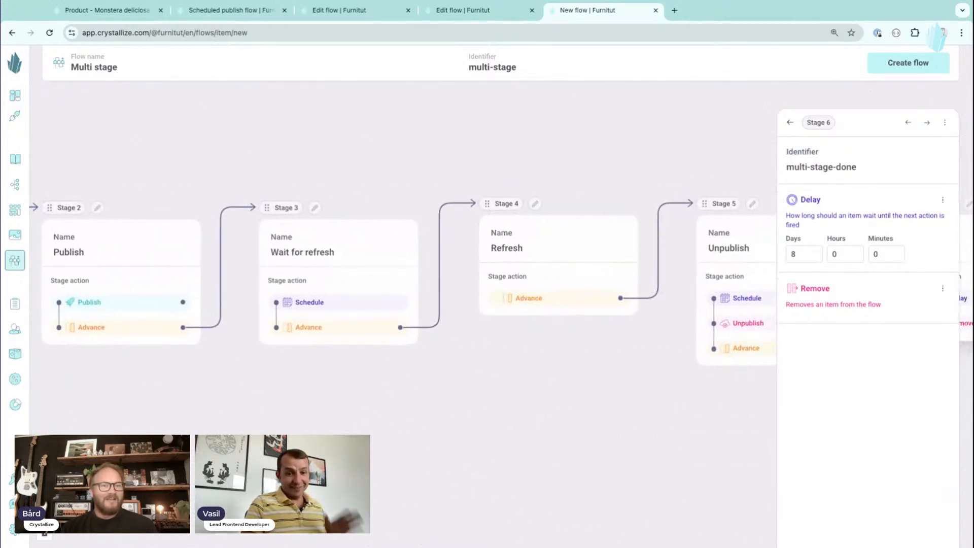
Review the flow's stages from Wait through Done, and create the Multi stage flow.
{"action": "scroll", "coordinate": [528, 156], "scroll_direction": "right", "scroll_amount": 8}
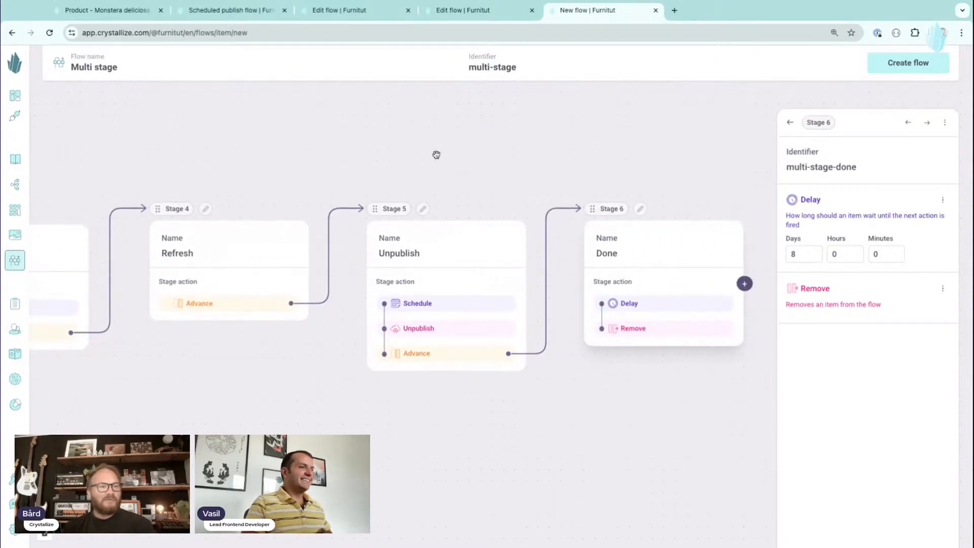
{"action": "scroll", "coordinate": [385, 162], "scroll_direction": "left", "scroll_amount": 10}
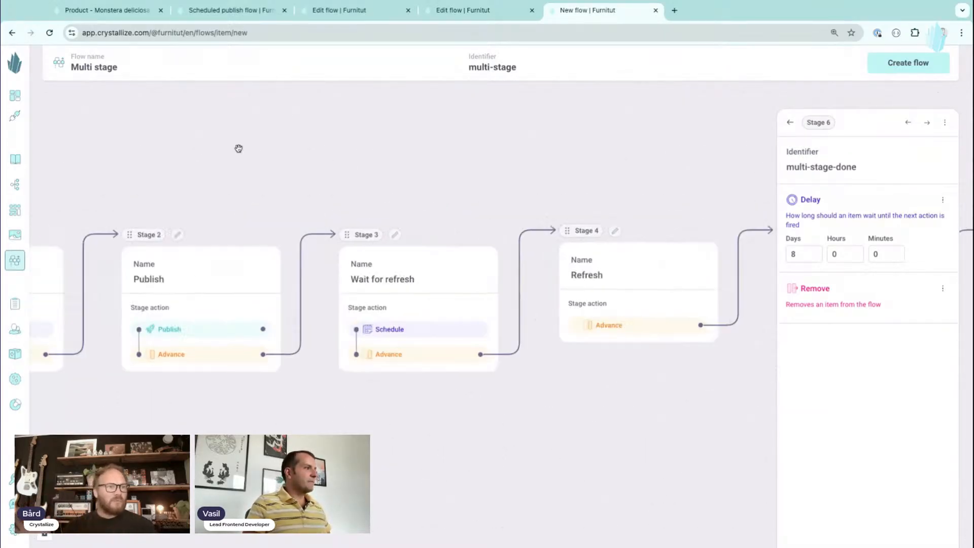
{"action": "scroll", "coordinate": [171, 166], "scroll_direction": "down", "scroll_amount": 4}
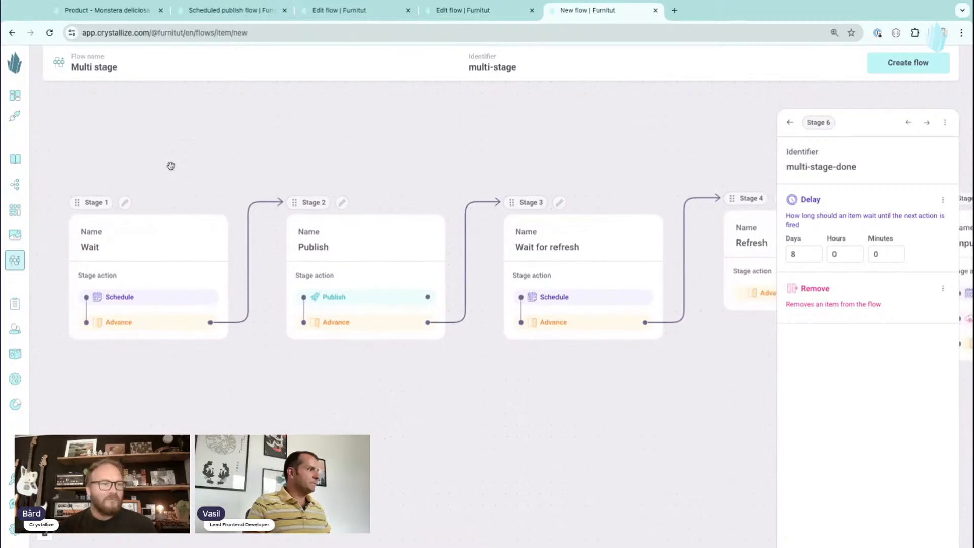
{"action": "scroll", "coordinate": [242, 199], "scroll_direction": "left", "scroll_amount": 2}
{"action": "scroll", "coordinate": [244, 167], "scroll_direction": "up", "scroll_amount": 3}
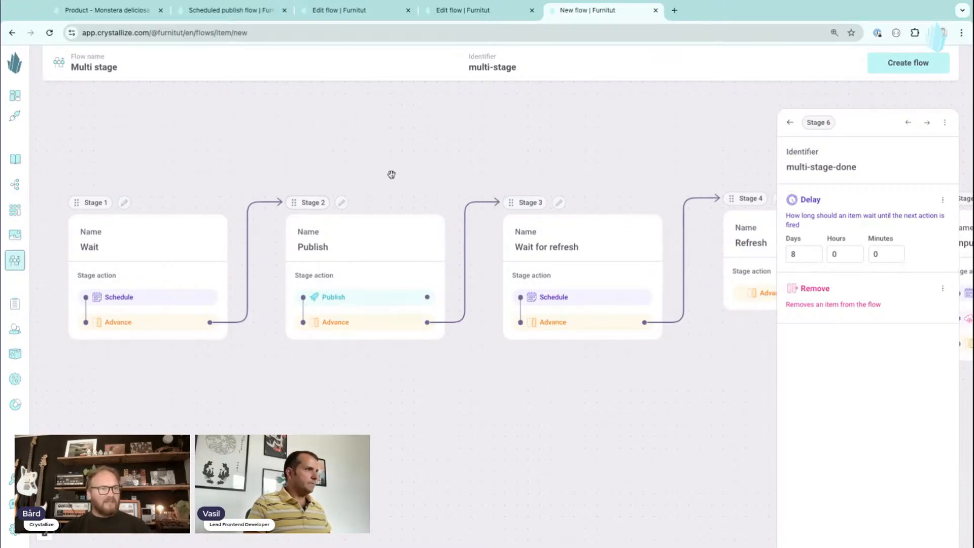
{"action": "scroll", "coordinate": [375, 193], "scroll_direction": "right", "scroll_amount": 1}
{"action": "scroll", "coordinate": [376, 193], "scroll_direction": "down", "scroll_amount": 1}
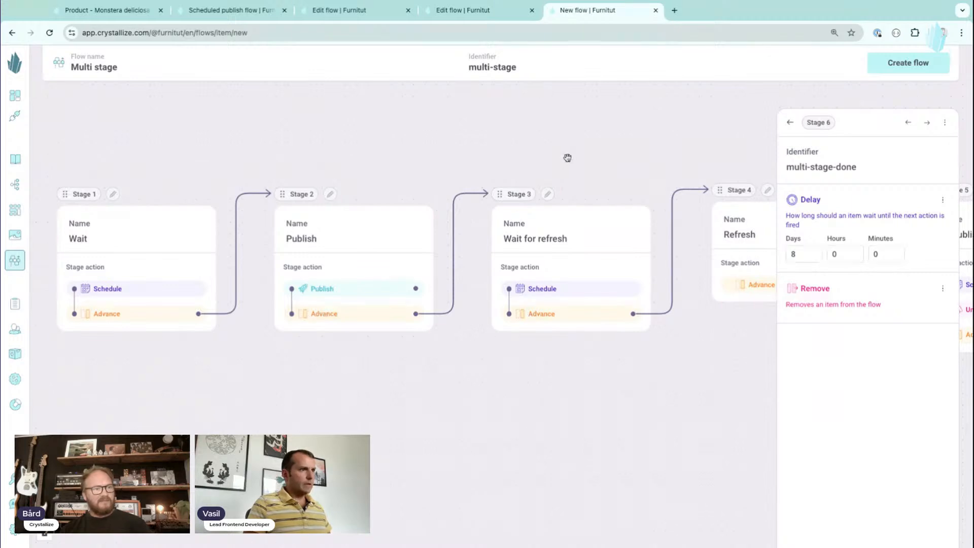
{"action": "scroll", "coordinate": [568, 158], "scroll_direction": "right", "scroll_amount": 3}
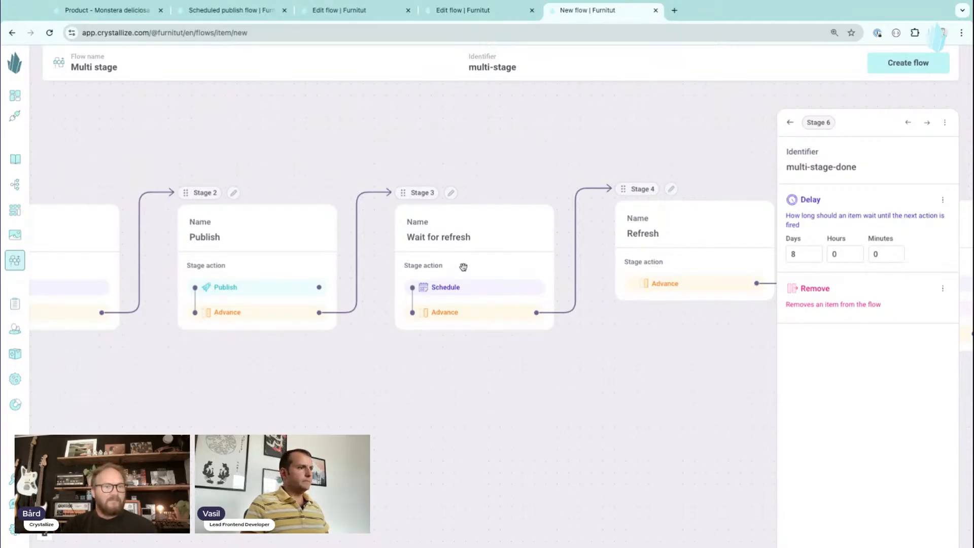
{"action": "scroll", "coordinate": [533, 147], "scroll_direction": "right", "scroll_amount": 4}
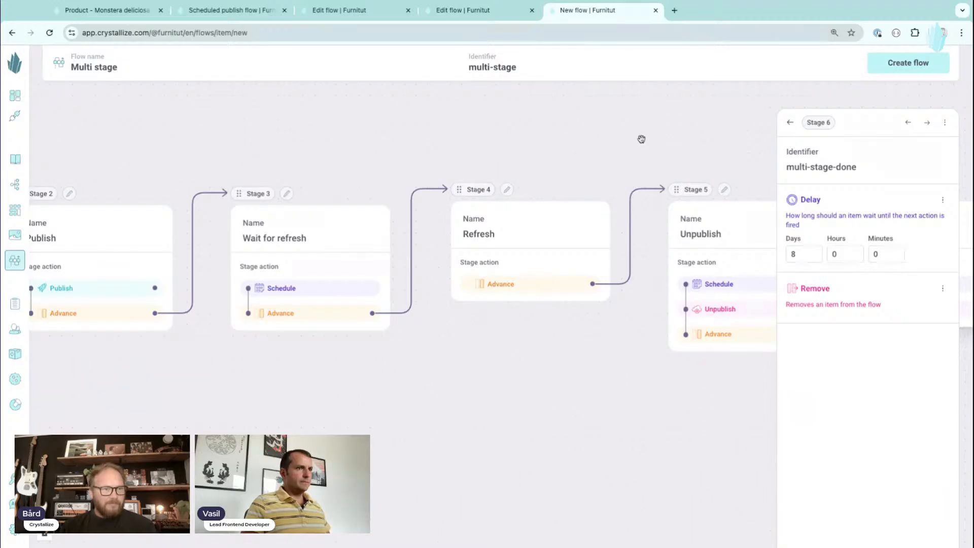
{"action": "scroll", "coordinate": [640, 133], "scroll_direction": "right", "scroll_amount": 3}
{"action": "scroll", "coordinate": [640, 132], "scroll_direction": "right", "scroll_amount": 6}
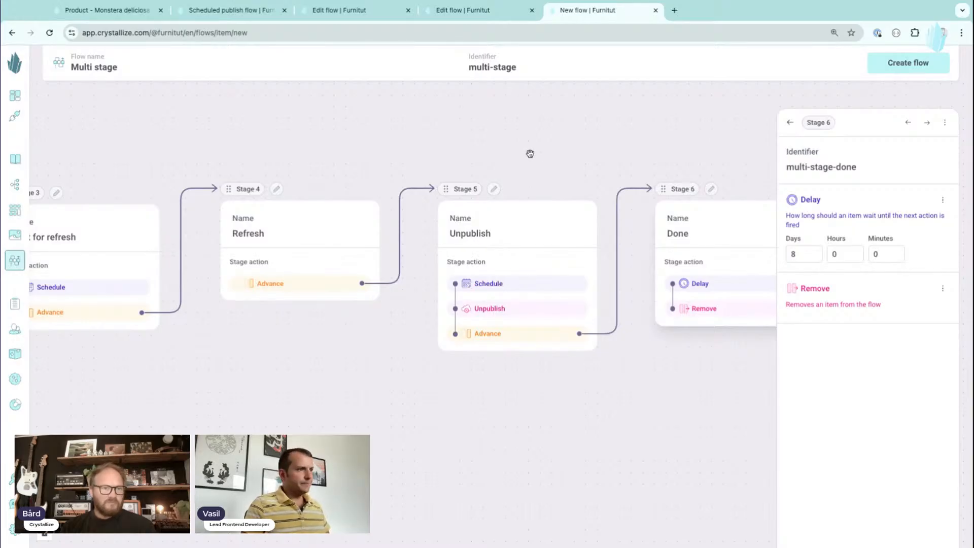
{"action": "scroll", "coordinate": [599, 138], "scroll_direction": "right", "scroll_amount": 3}
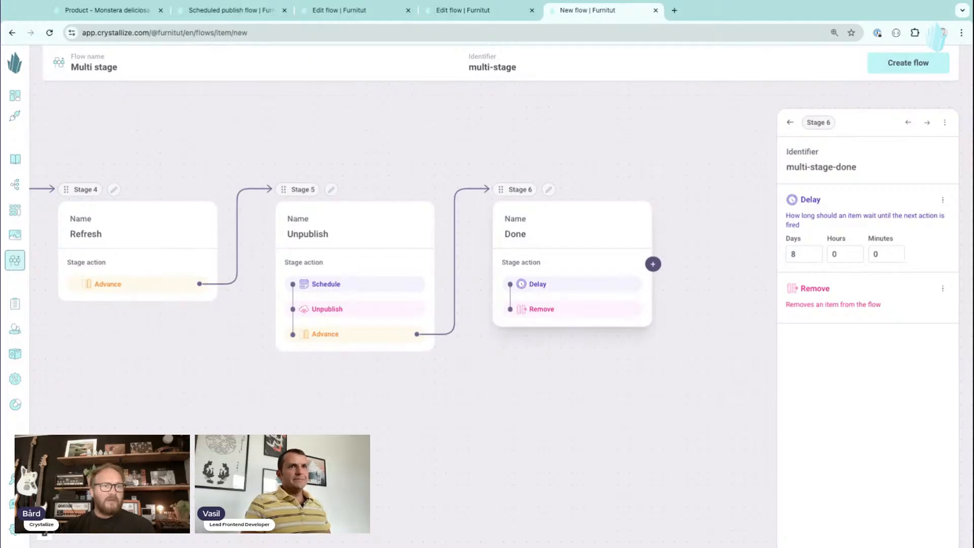
{"action": "left_click", "coordinate": [914, 63]}
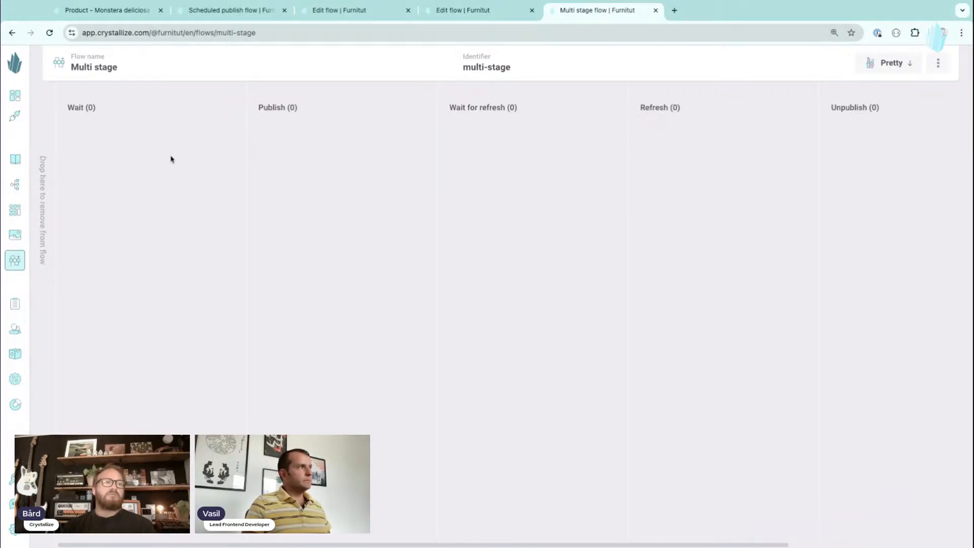
Start sending the Monstera deliciosa product to a flow, choosing the Multi stage flow and its Wait stage.
{"action": "left_click", "coordinate": [132, 9]}
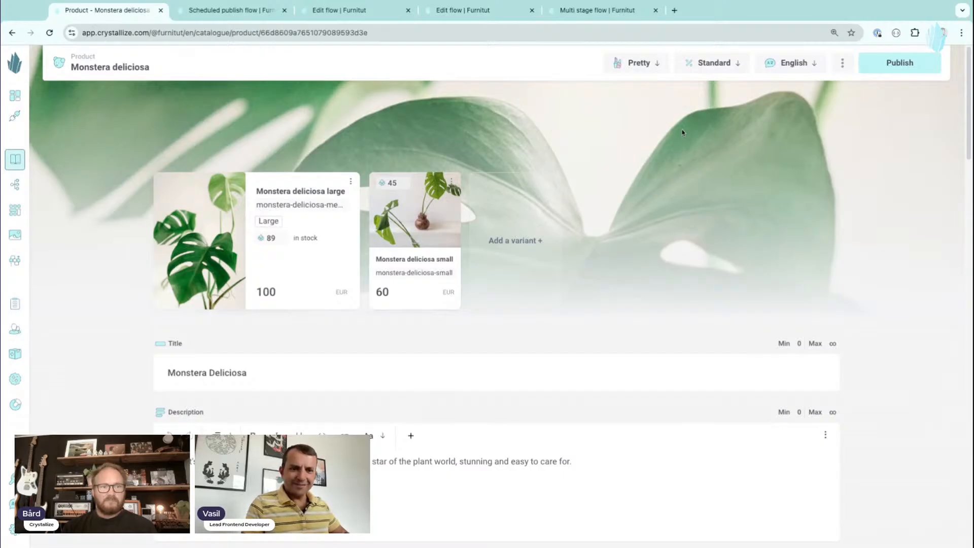
{"action": "left_click", "coordinate": [843, 65]}
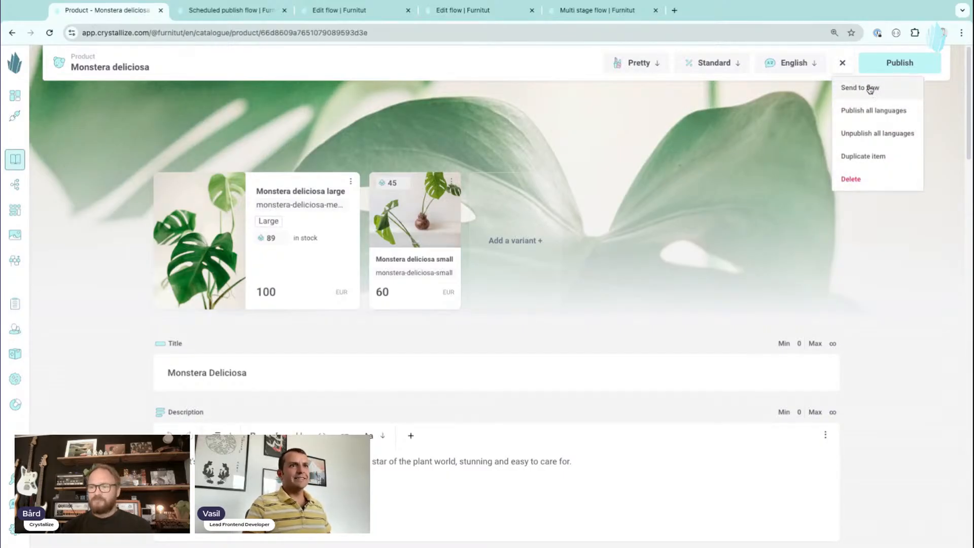
{"action": "left_click", "coordinate": [870, 89]}
{"action": "left_click", "coordinate": [413, 266]}
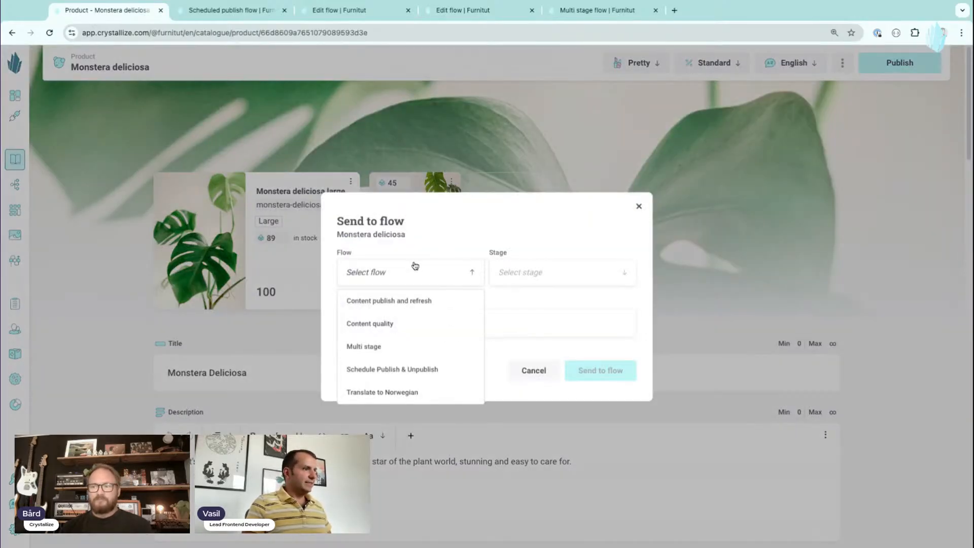
{"action": "left_click", "coordinate": [385, 354]}
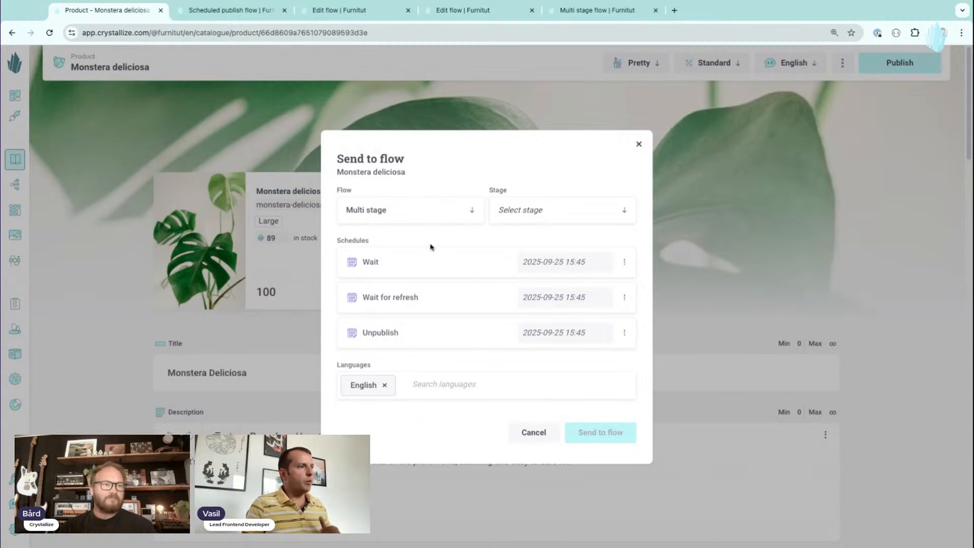
{"action": "left_click", "coordinate": [526, 215]}
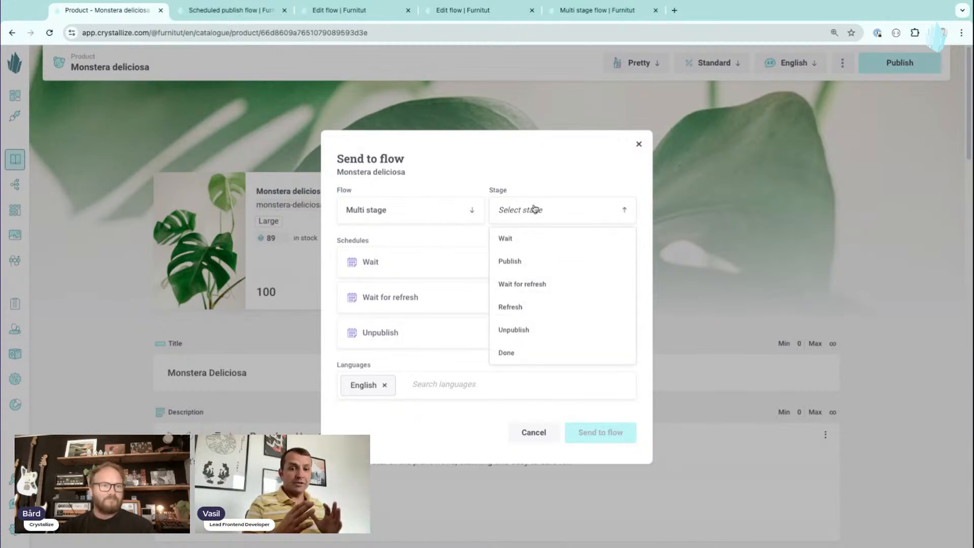
{"action": "left_click", "coordinate": [515, 240]}
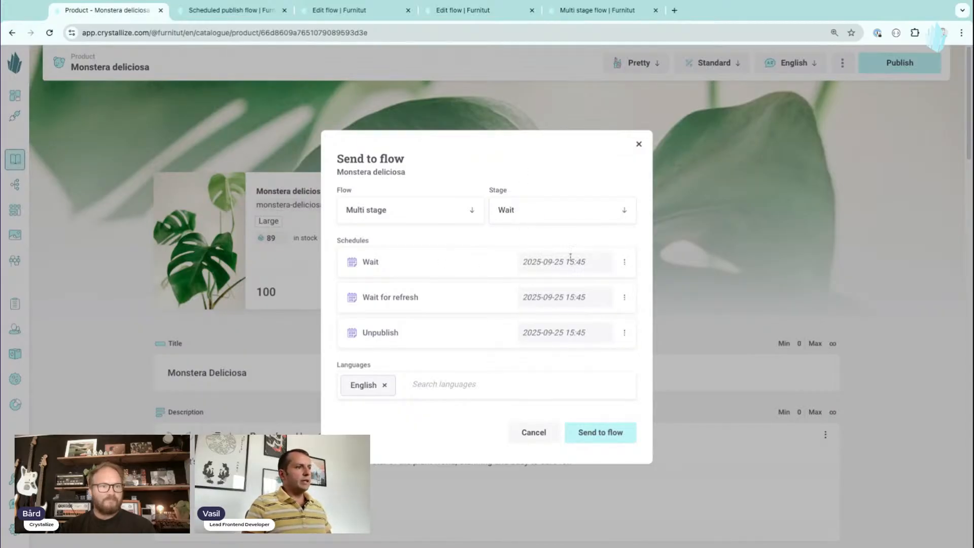
{"action": "left_click", "coordinate": [554, 263]}
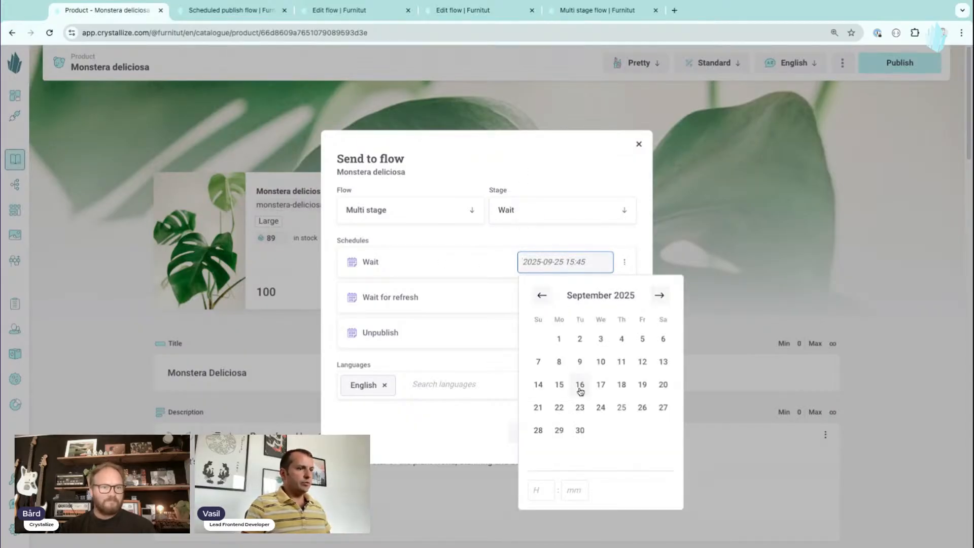
{"action": "left_click", "coordinate": [664, 409]}
{"action": "left_click", "coordinate": [478, 300]}
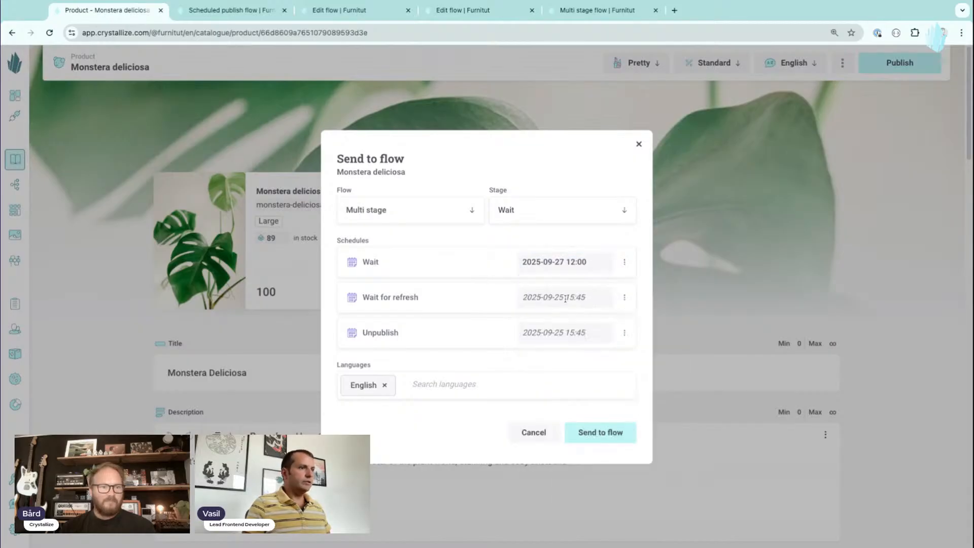
{"action": "left_click", "coordinate": [555, 297]}
{"action": "left_click", "coordinate": [538, 465]}
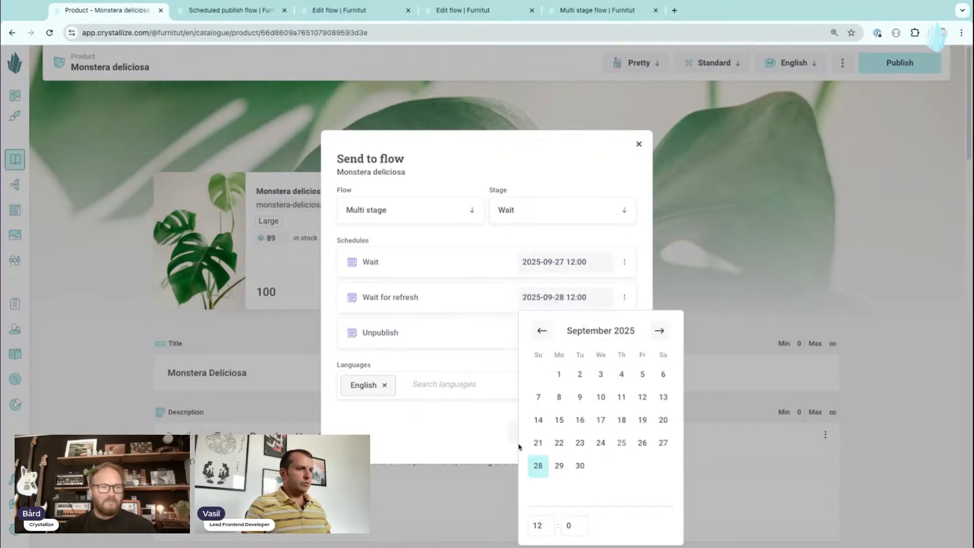
{"action": "left_click", "coordinate": [478, 331]}
{"action": "left_click", "coordinate": [525, 338]}
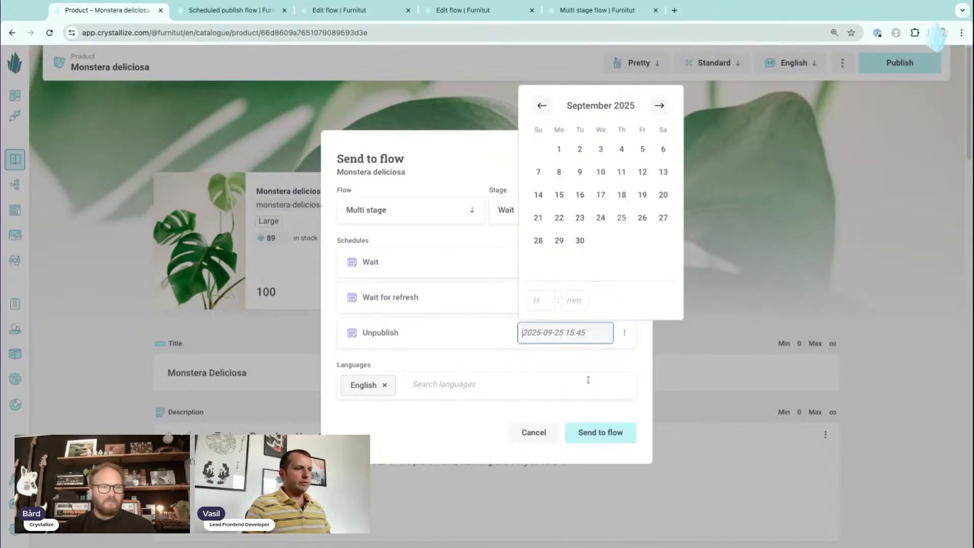
{"action": "left_click", "coordinate": [661, 109]}
{"action": "left_click", "coordinate": [642, 241]}
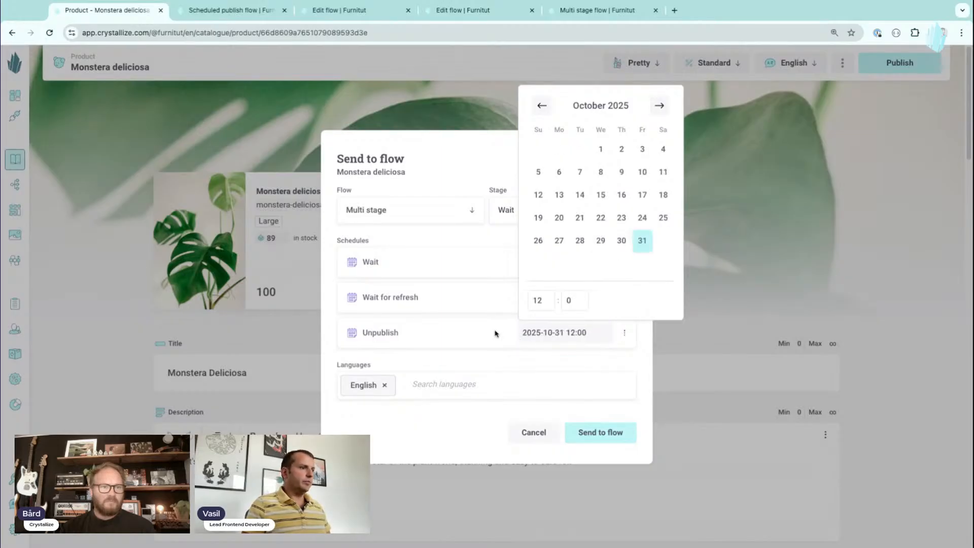
{"action": "left_click", "coordinate": [496, 333]}
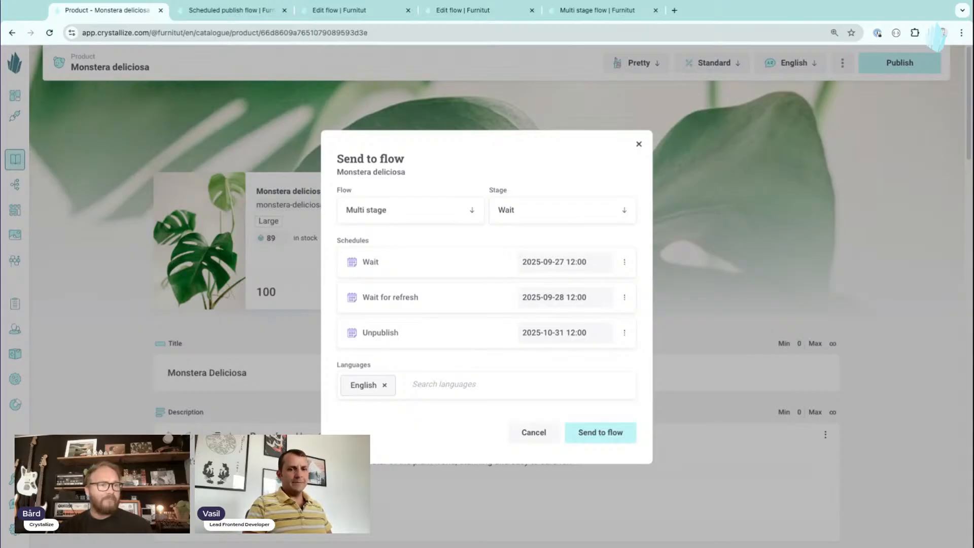
{"action": "left_click", "coordinate": [583, 427]}
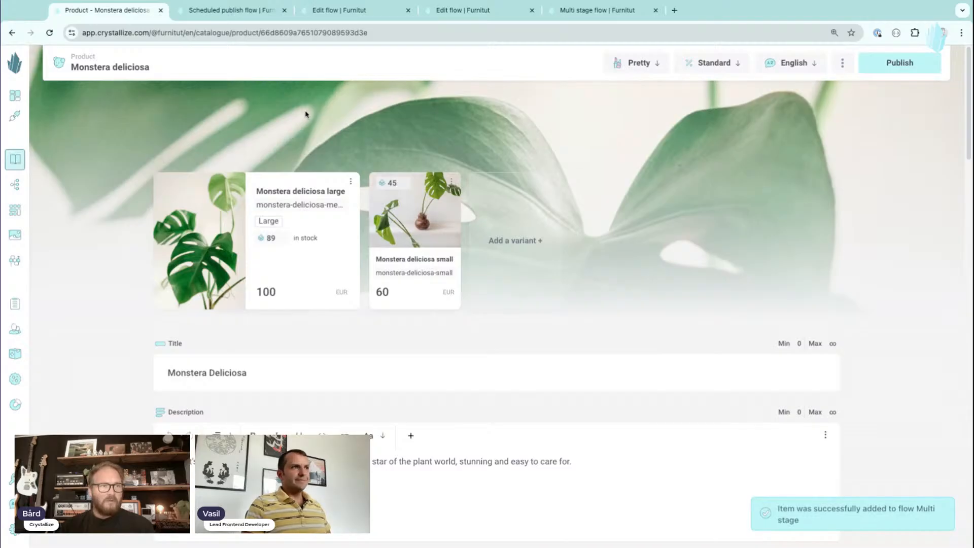
Reopen the Multi stage flow from the flows list to check which stage holds the product.
{"action": "left_click", "coordinate": [596, 17]}
{"action": "left_click", "coordinate": [17, 260]}
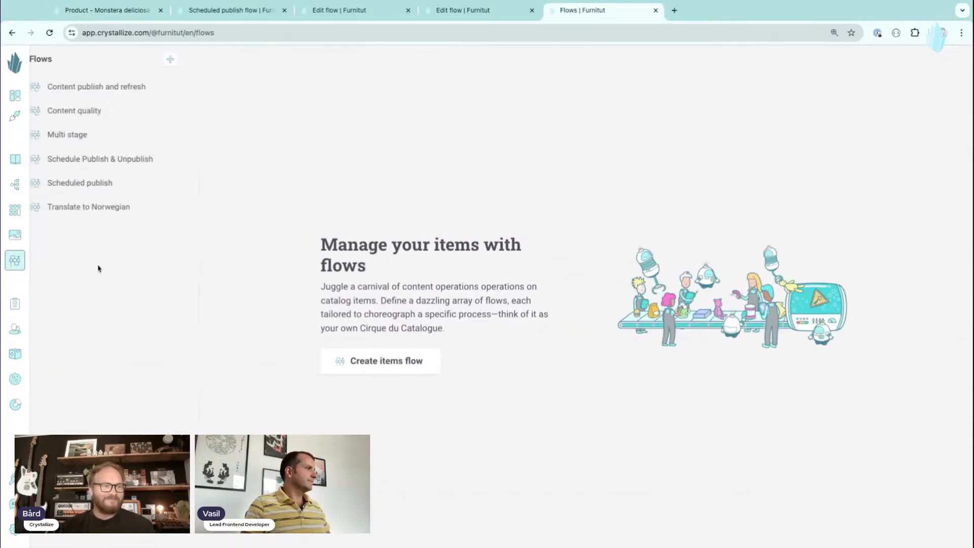
{"action": "left_click", "coordinate": [122, 138]}
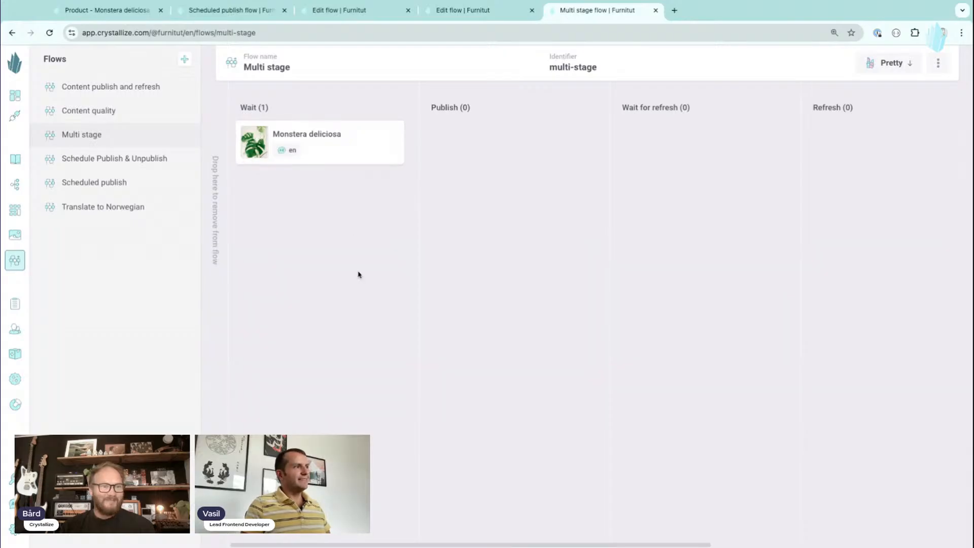